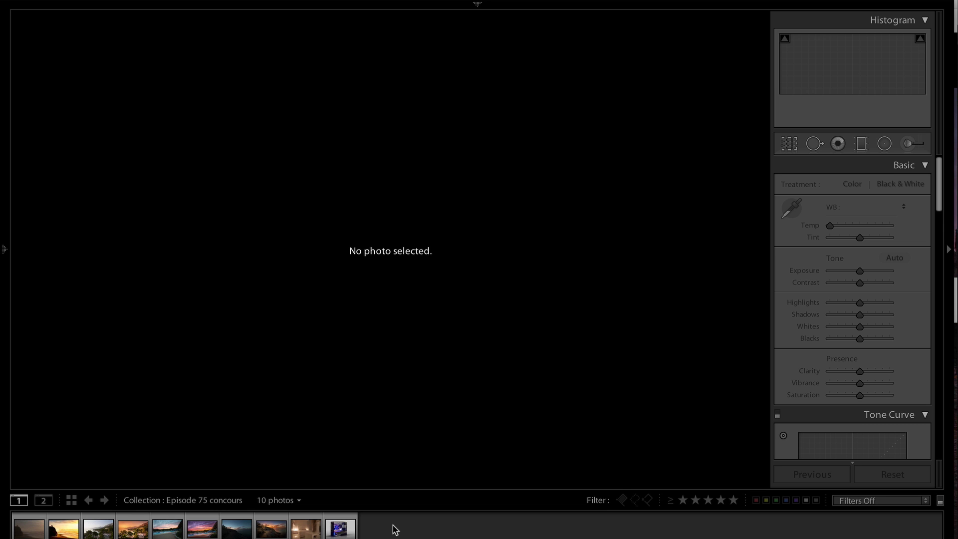
Step: Review the before and after versions of the coastal bay, swimming pool, rocky shoreline and surfer contest photos
left_click(100, 531)
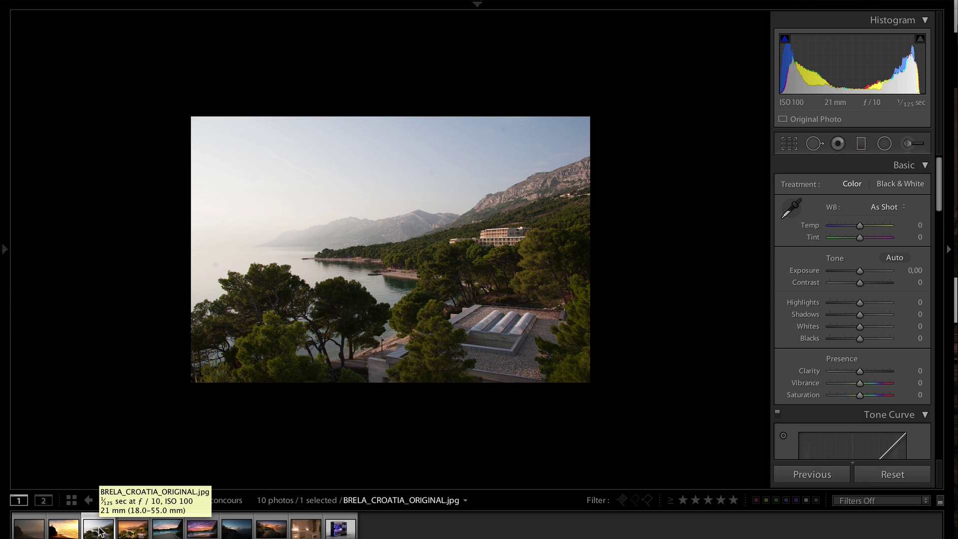
left_click(124, 530)
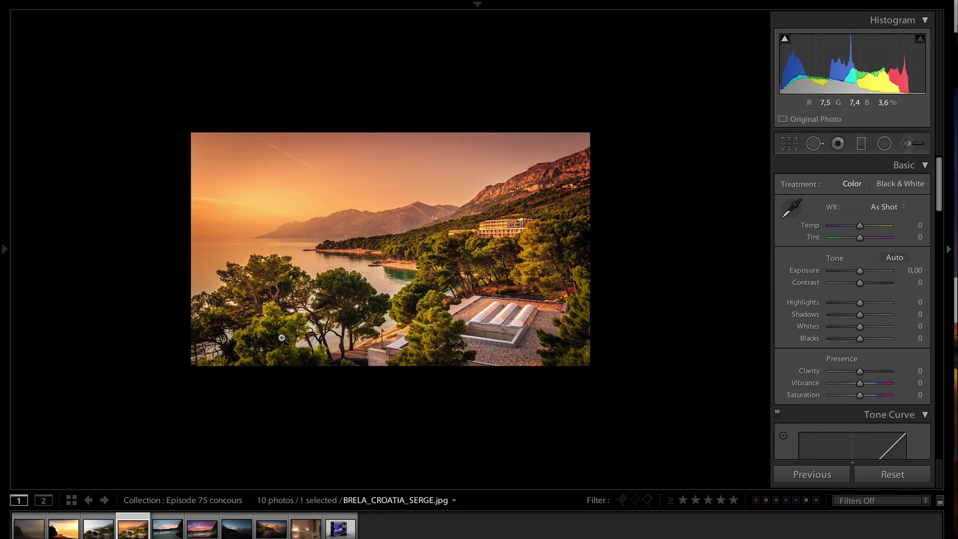
left_click(175, 530)
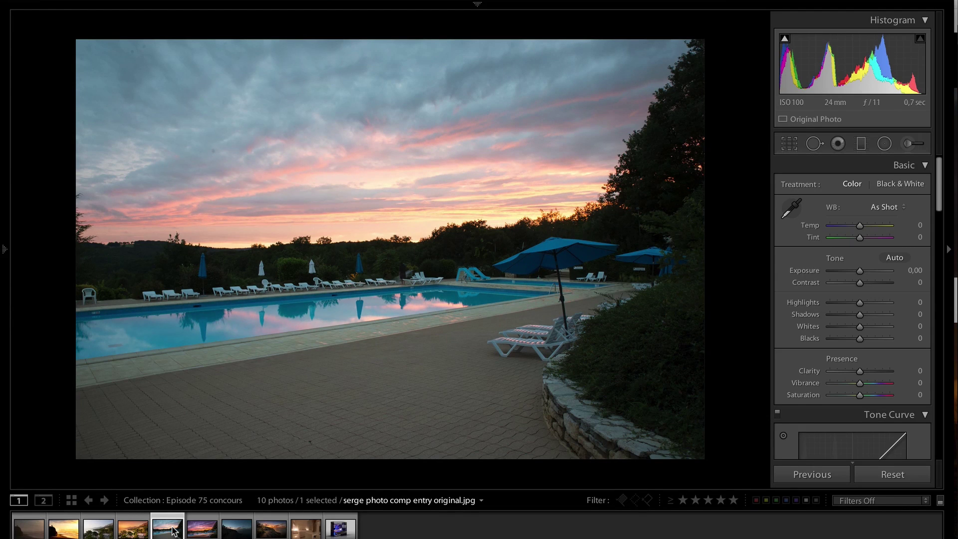
left_click(208, 531)
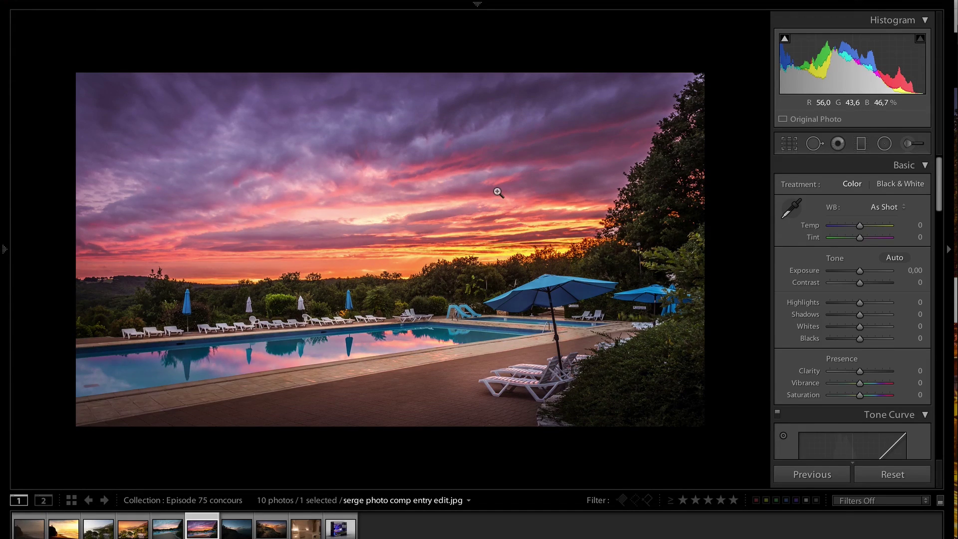
left_click(238, 531)
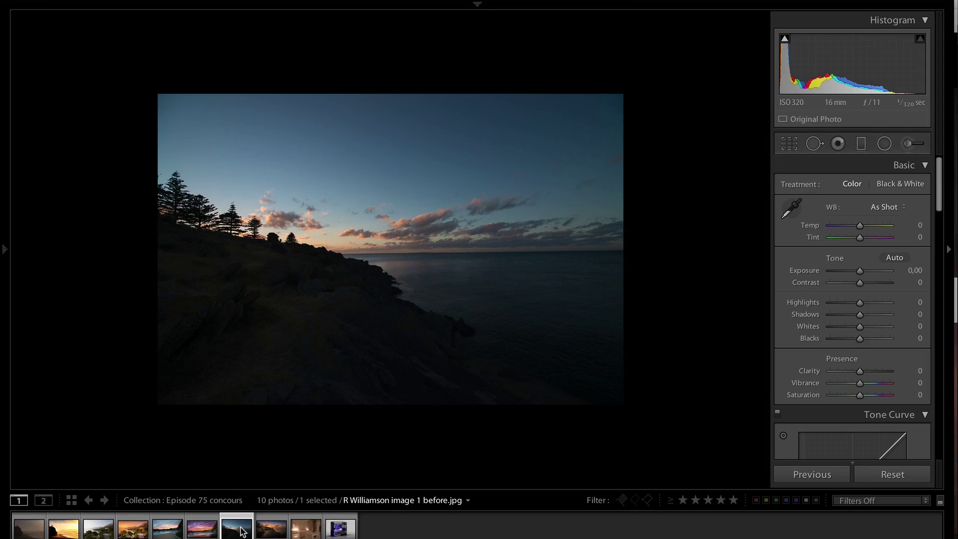
left_click(274, 530)
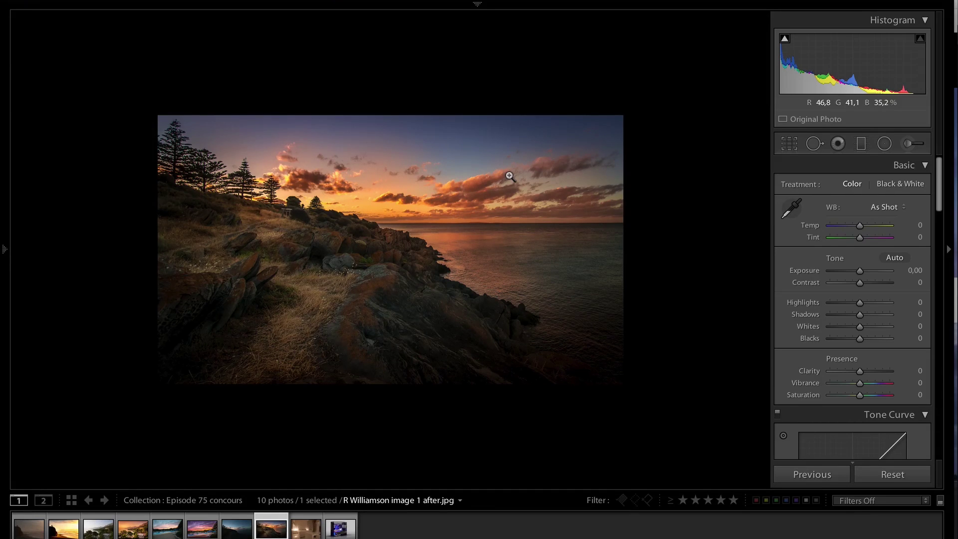
left_click(31, 524)
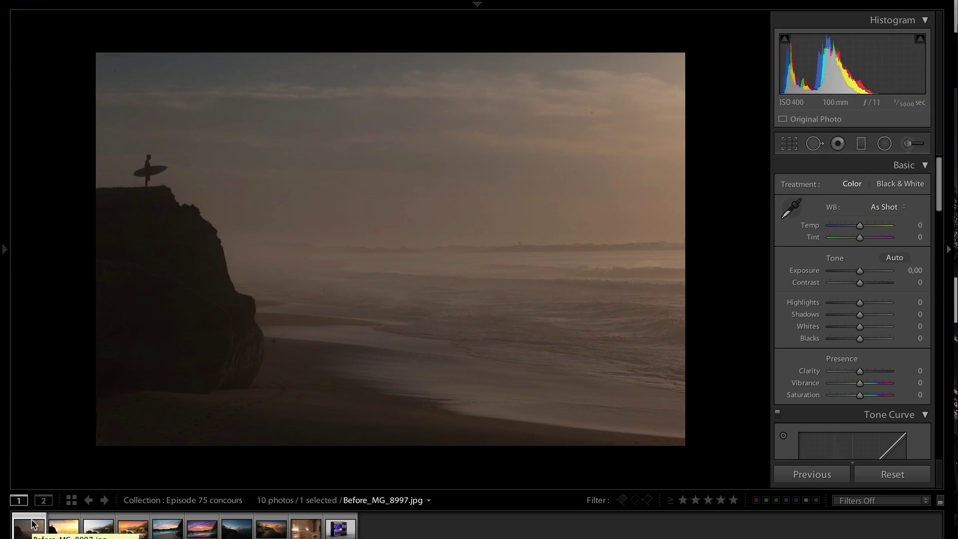
left_click(56, 528)
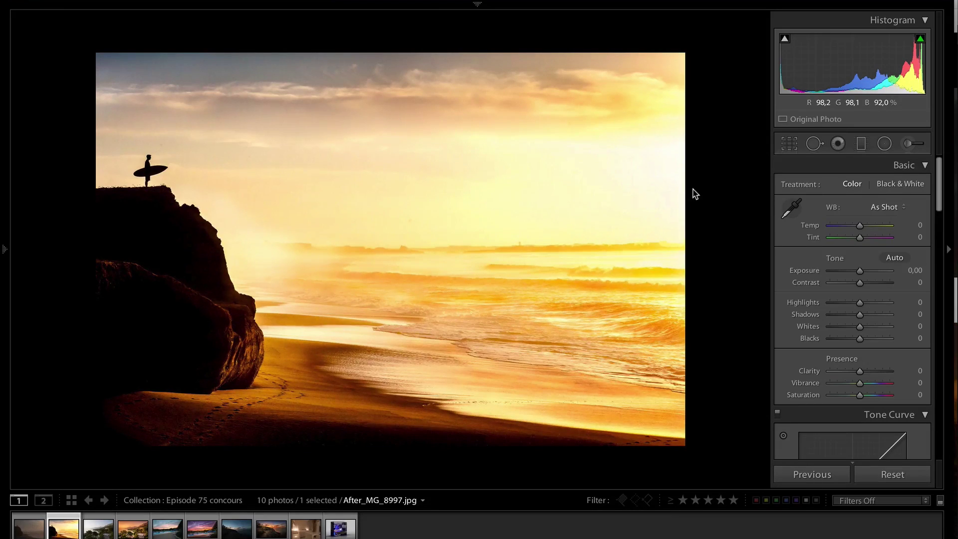
Step: Show the Interior Design Photography Course cover and open the bedroom photo regent-4.dng for editing
left_click(338, 529)
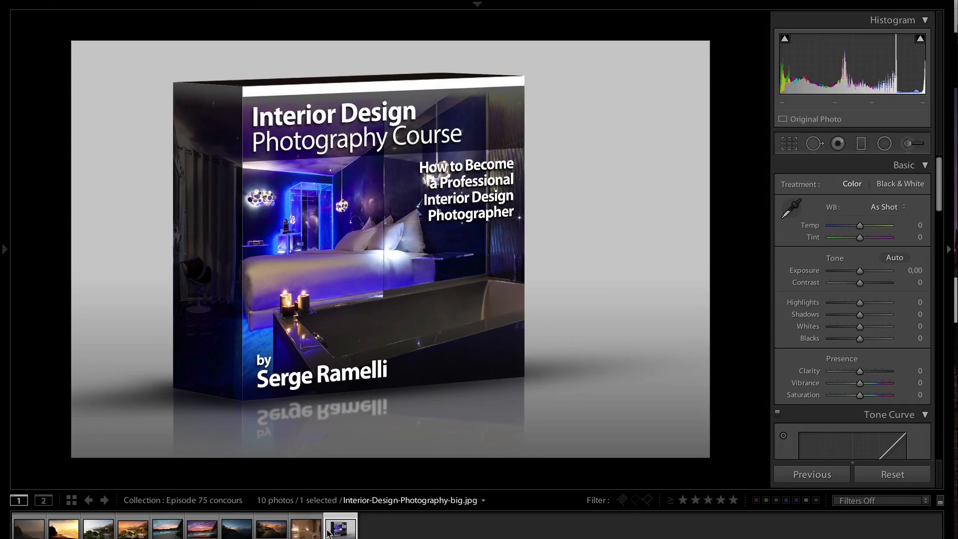
left_click(306, 530)
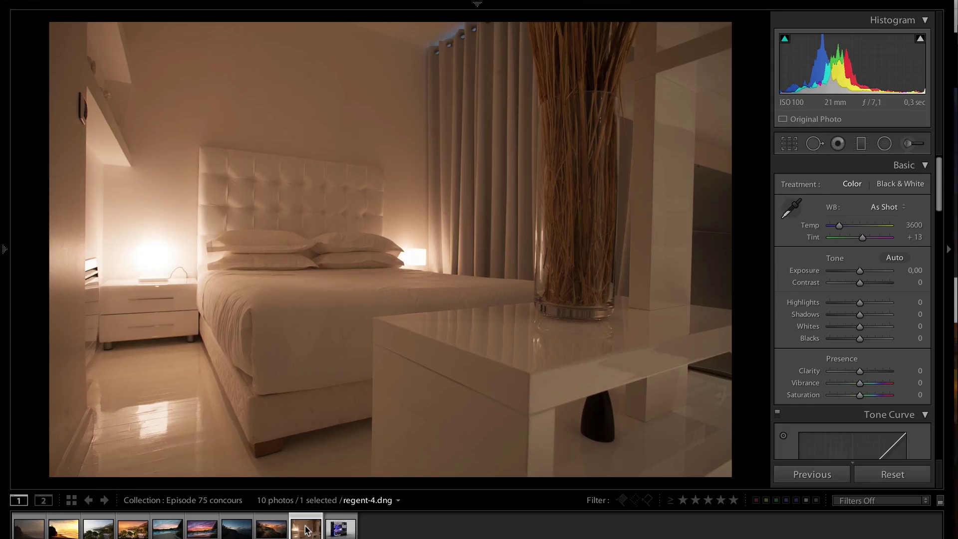
left_click(340, 530)
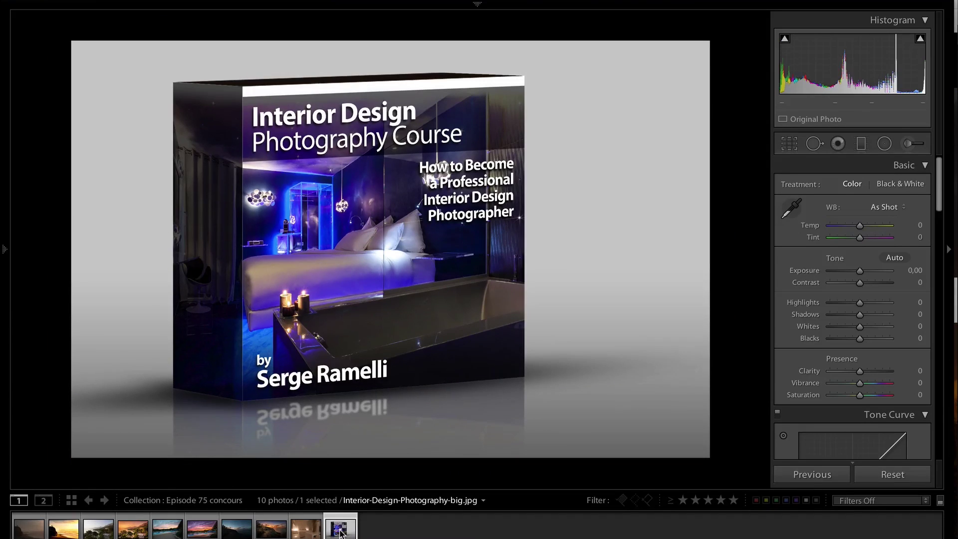
left_click(311, 531)
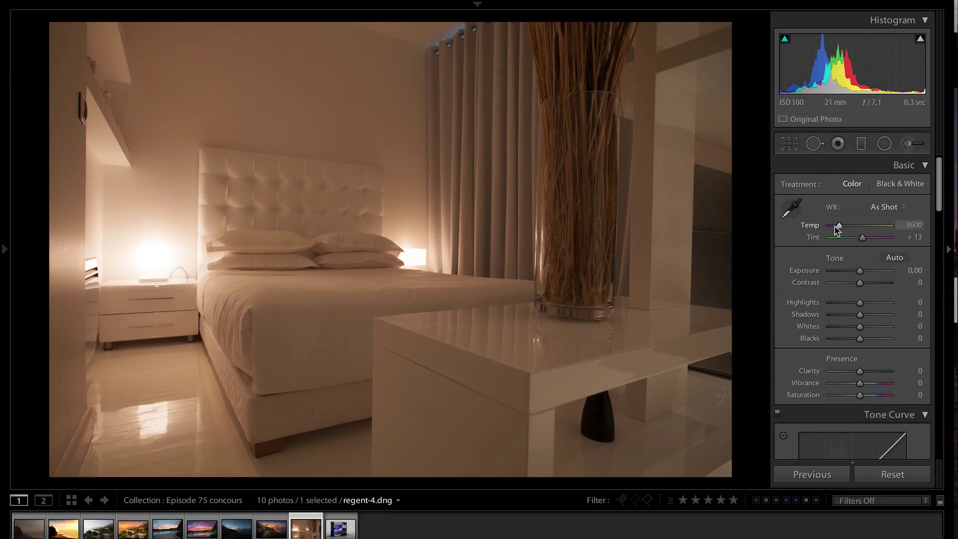
Step: Try the Daylight, Cloudy and Shade white balance presets on the bedroom photo
left_click(885, 206)
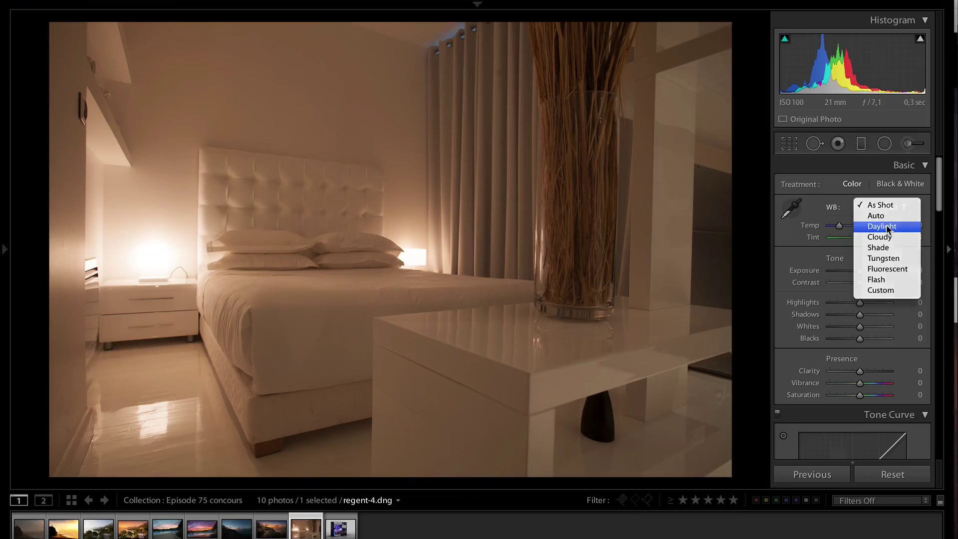
left_click(888, 224)
left_click(887, 208)
left_click(888, 218)
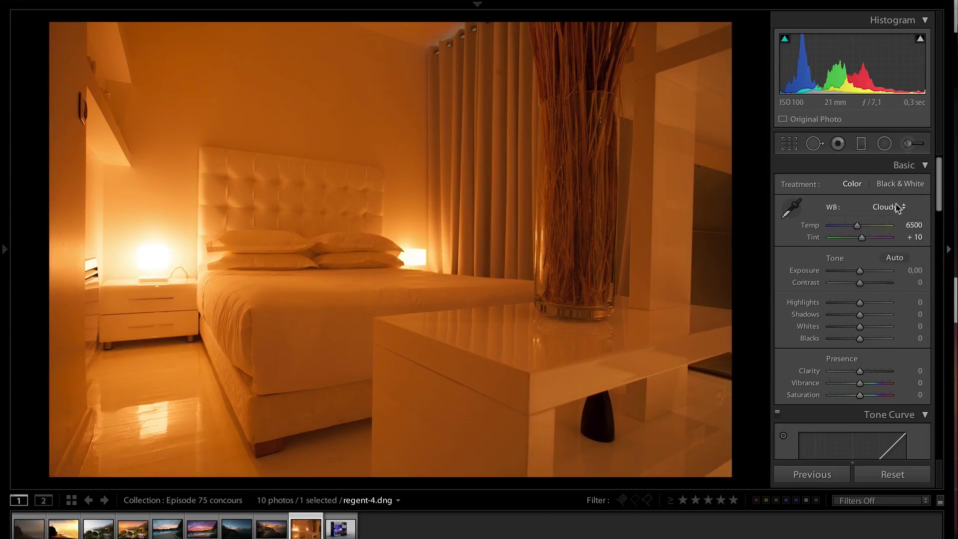
left_click(888, 207)
left_click(888, 218)
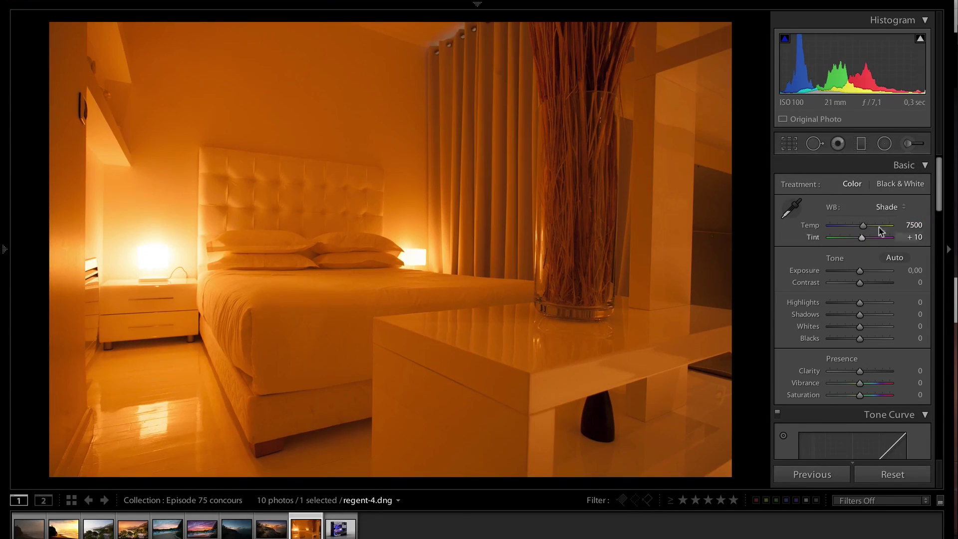
Step: Neutralize the colour cast by sampling the front of the white table with the White Balance Selector
left_click(792, 209)
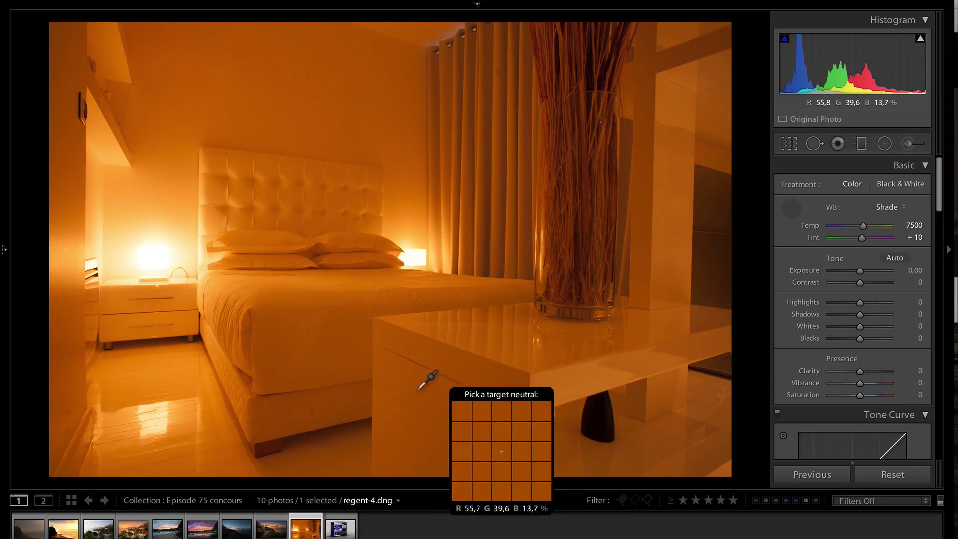
left_click(422, 360)
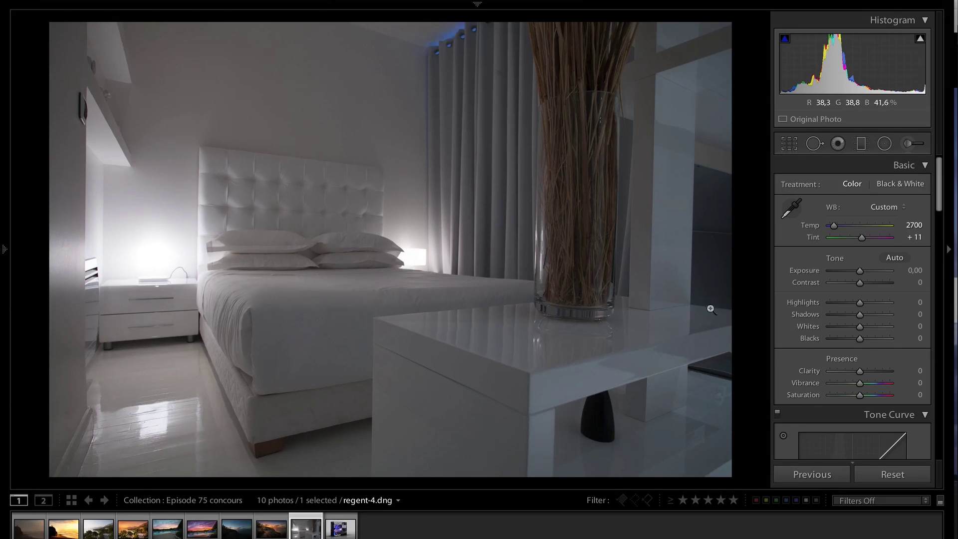
Step: Adjust the photo's tone to Exposure +0.60, Highlights −9, Shadows +100, Whites +30 and Blacks −27
left_click_drag(863, 317, 900, 314)
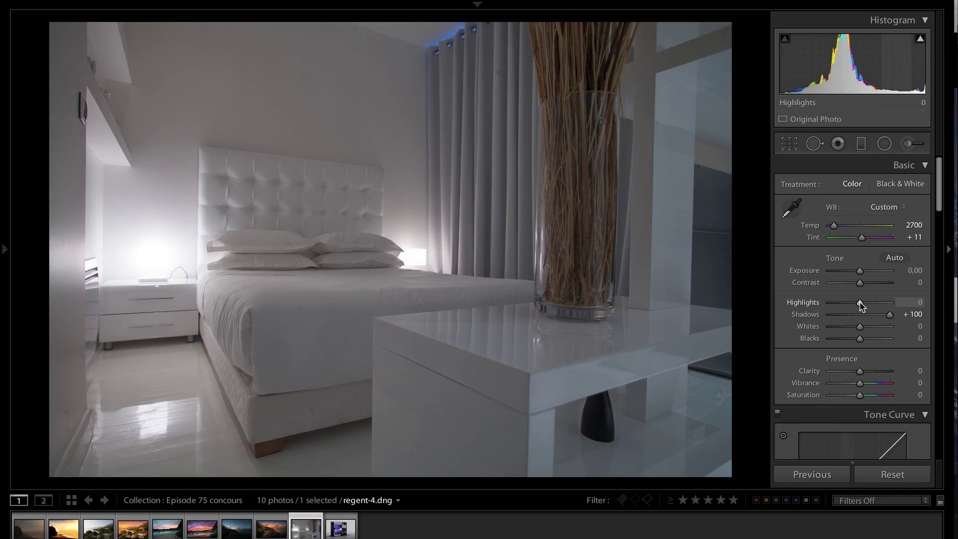
mouse_move(859, 303)
left_mouse_down()
mouse_move(824, 306)
mouse_move(858, 305)
left_mouse_up()
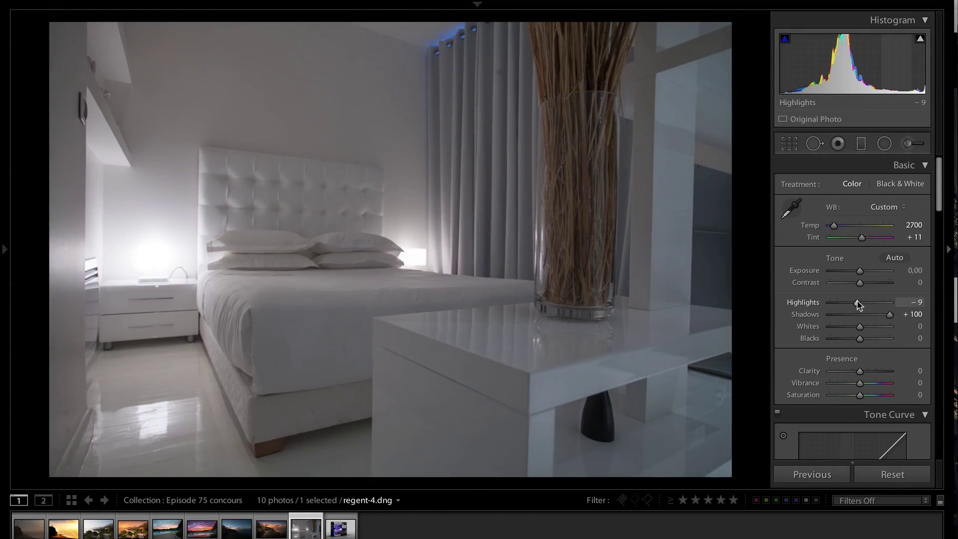
left_click_drag(862, 271, 861, 278)
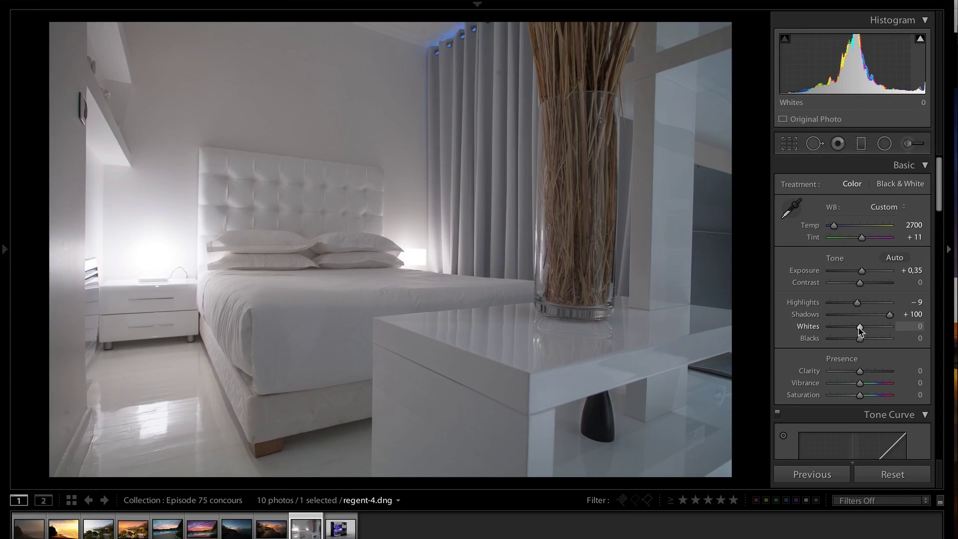
mouse_move(860, 327)
left_mouse_down()
mouse_move(878, 327)
mouse_move(867, 325)
left_mouse_up()
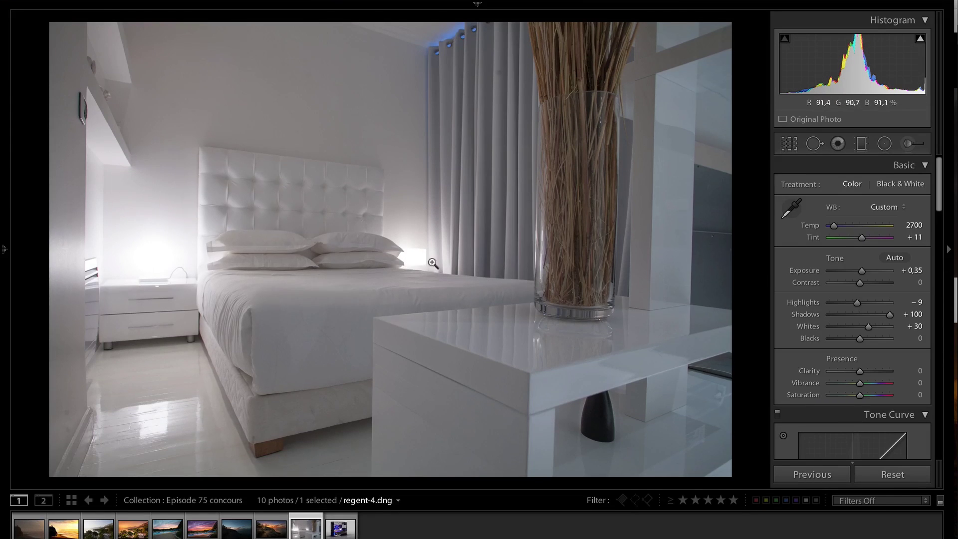
left_click_drag(860, 340, 853, 340)
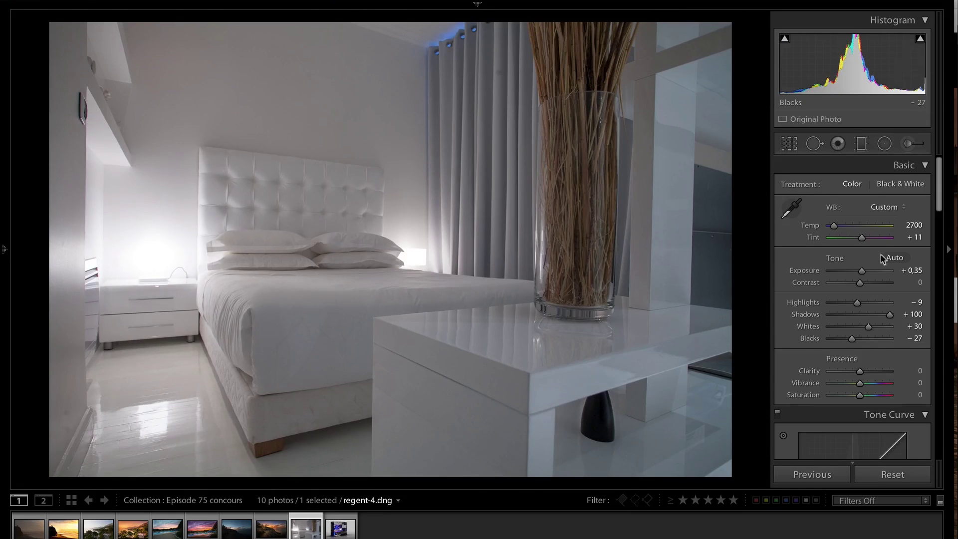
left_click_drag(862, 270, 864, 271)
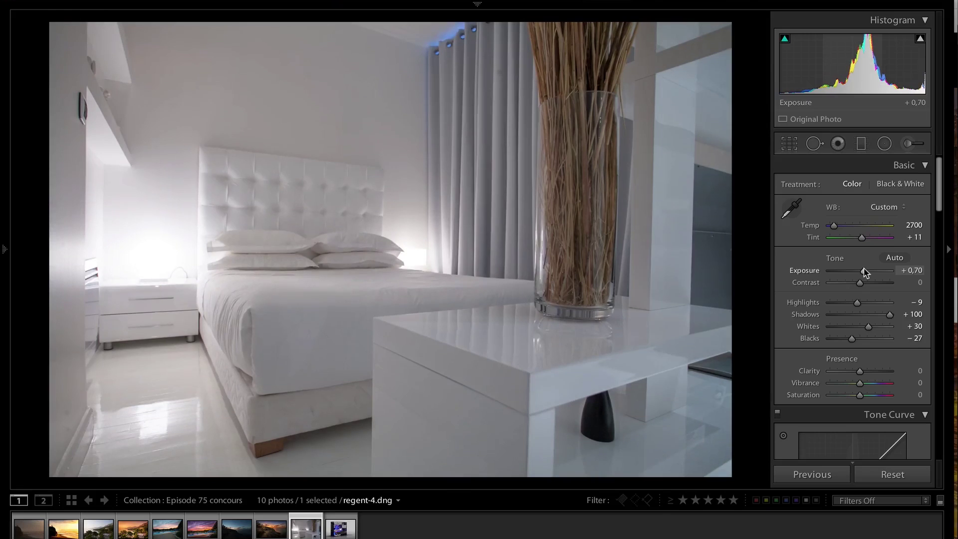
left_click_drag(864, 269, 863, 269)
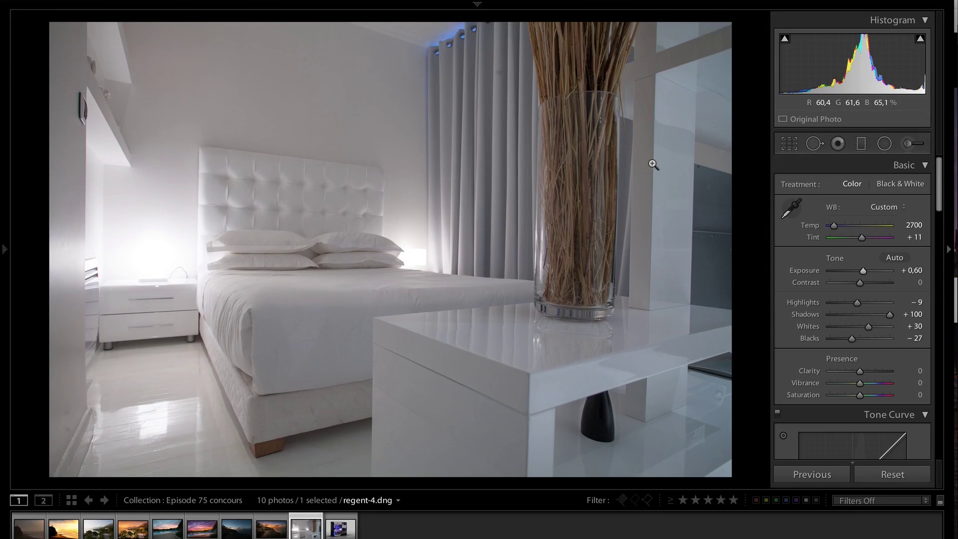
Step: Place a radial filter on the wall above the bed, with its mask inverted and Exposure at 0.99
left_click(884, 143)
left_click_drag(341, 93, 452, 190)
left_click_drag(356, 109, 391, 129)
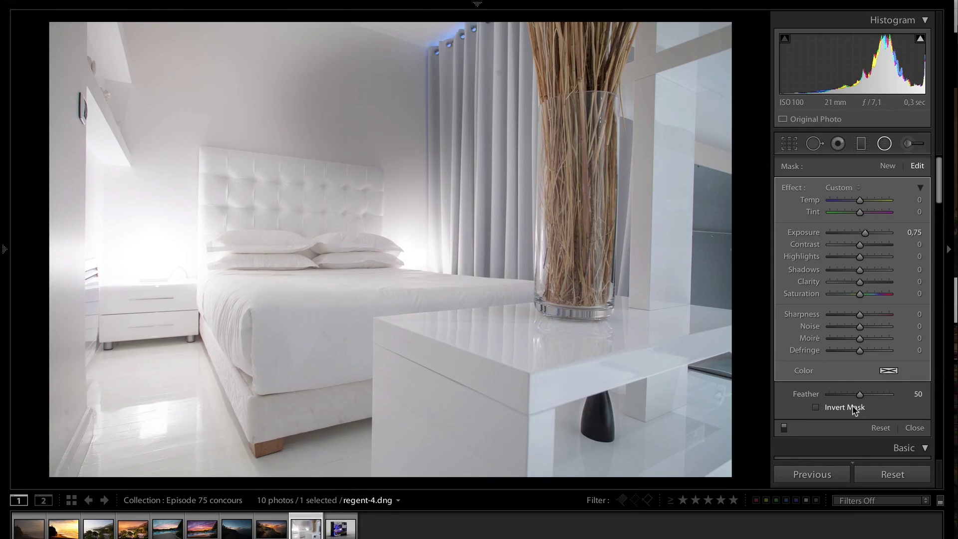
left_click_drag(865, 233, 873, 234)
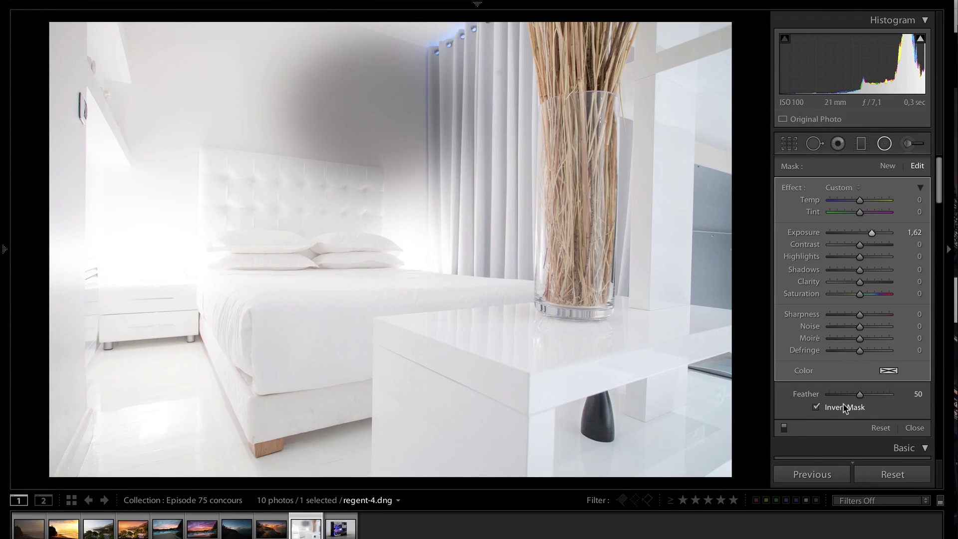
left_click(845, 408)
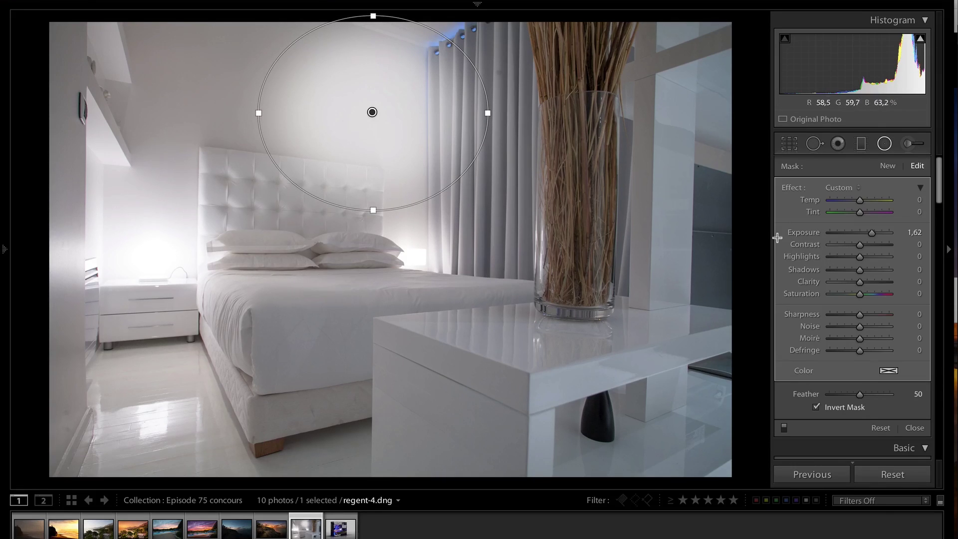
left_click_drag(870, 236, 869, 236)
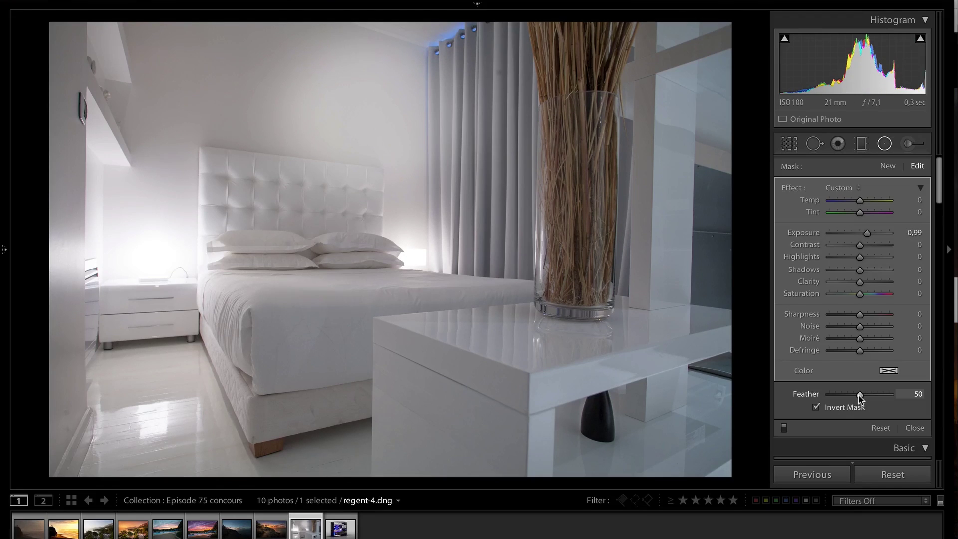
Step: Set the radial filter's feather to 77 and reposition it between the wall and the curtains
left_click_drag(845, 398, 814, 398)
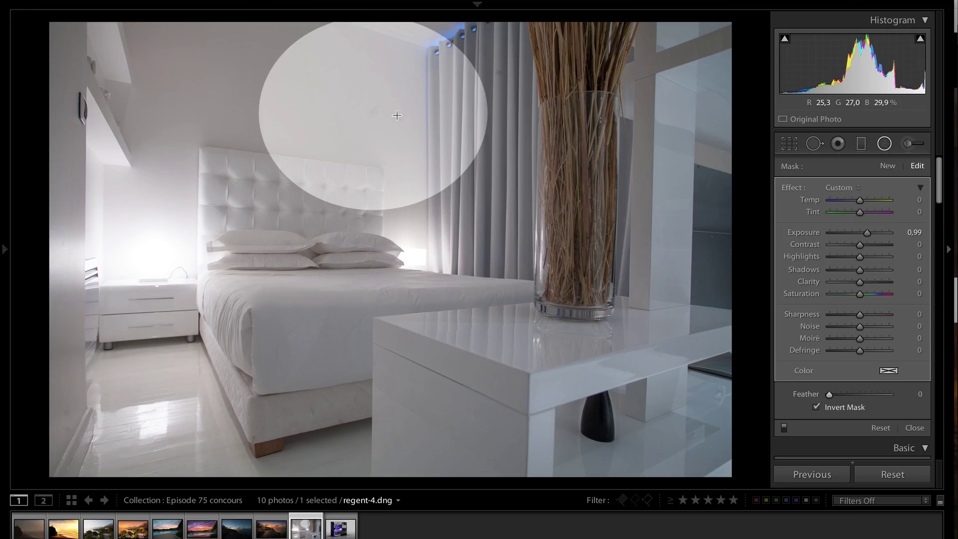
left_click_drag(375, 124, 392, 142)
left_click_drag(829, 396, 876, 398)
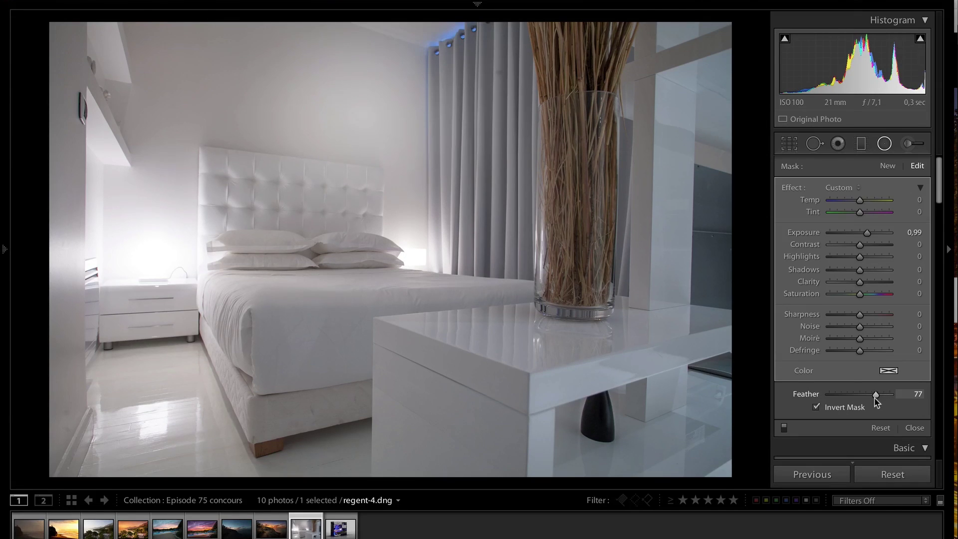
left_click_drag(369, 111, 410, 103)
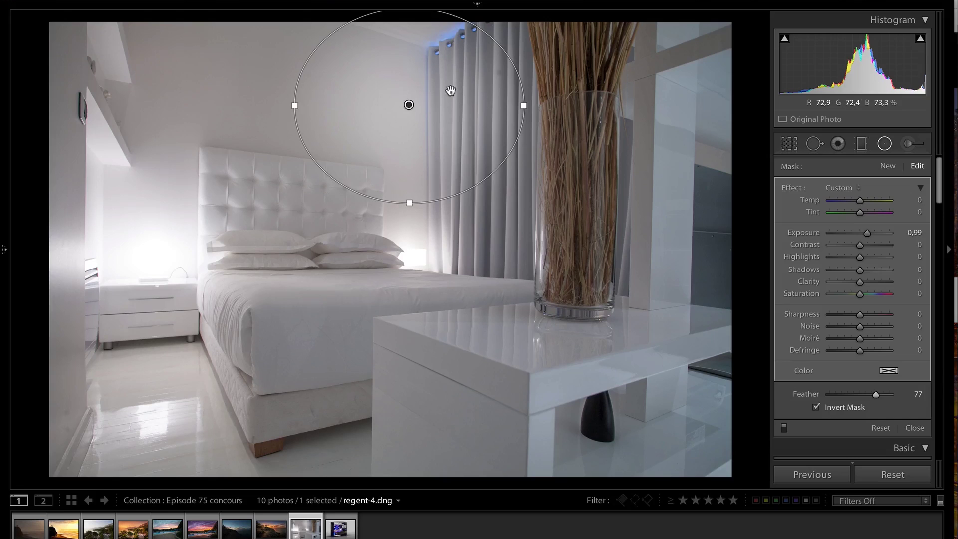
Step: Duplicate the radial filter onto the white table's front and onto the curtains beside the vase
key("alt")
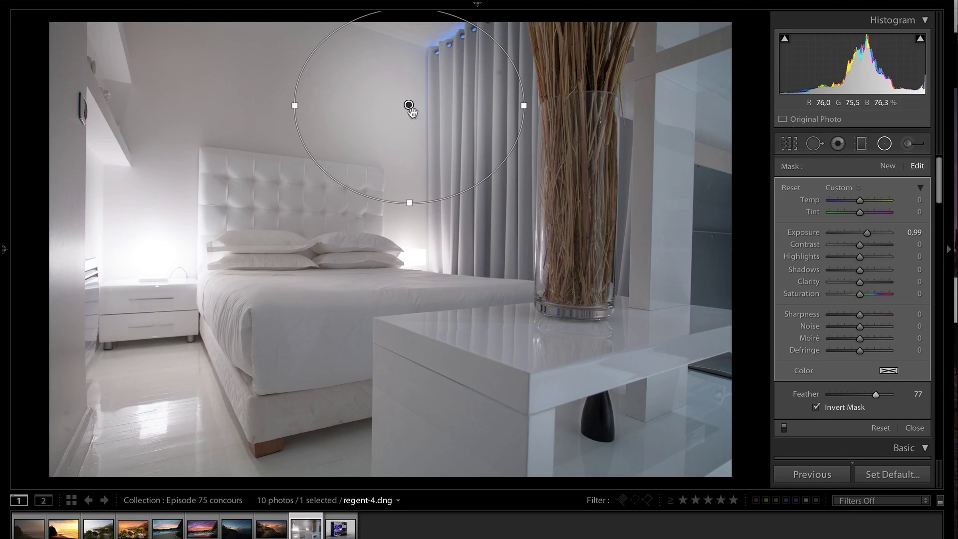
left_click_drag(408, 106, 447, 394)
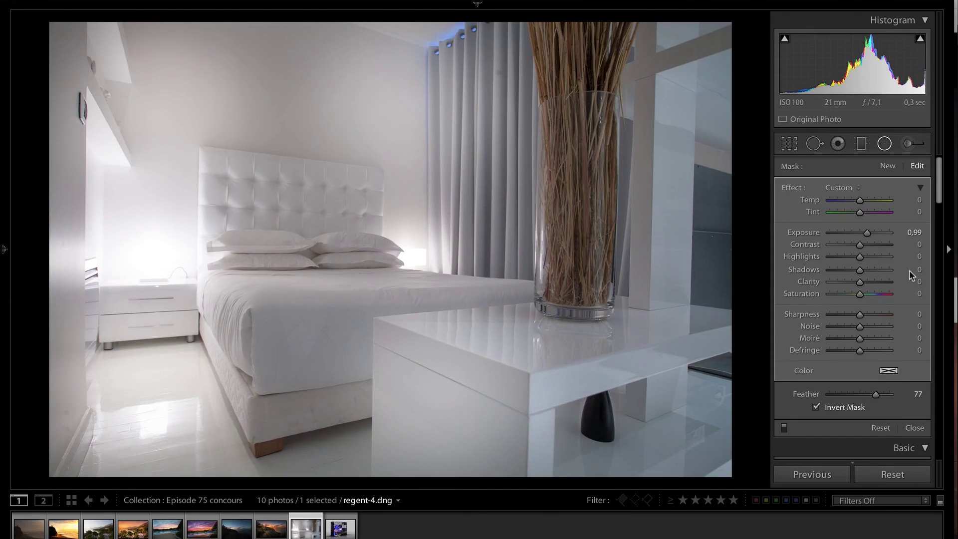
left_click_drag(447, 389, 499, 174)
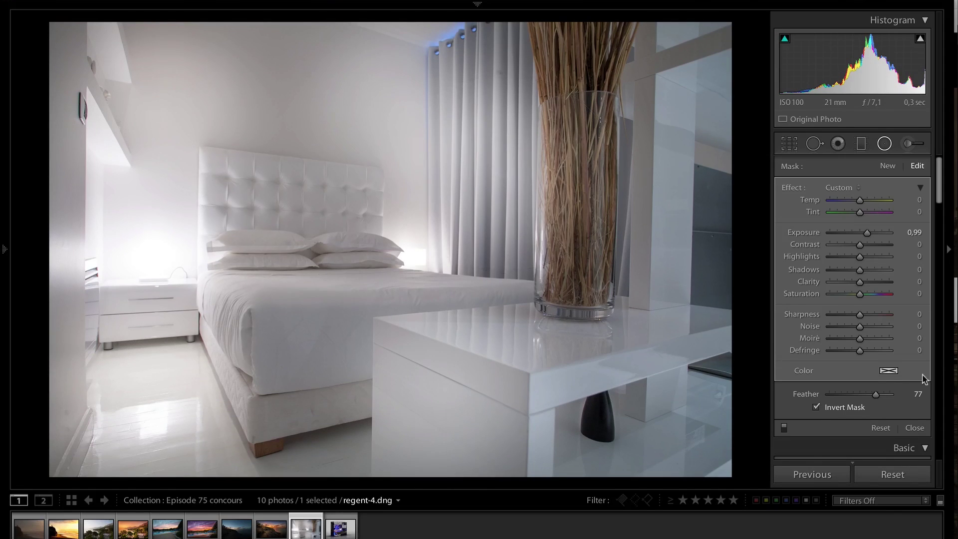
Step: Compare the photo with the radial filters off and on, and close the filter settings
left_click(786, 430)
left_click(787, 428)
left_click(915, 428)
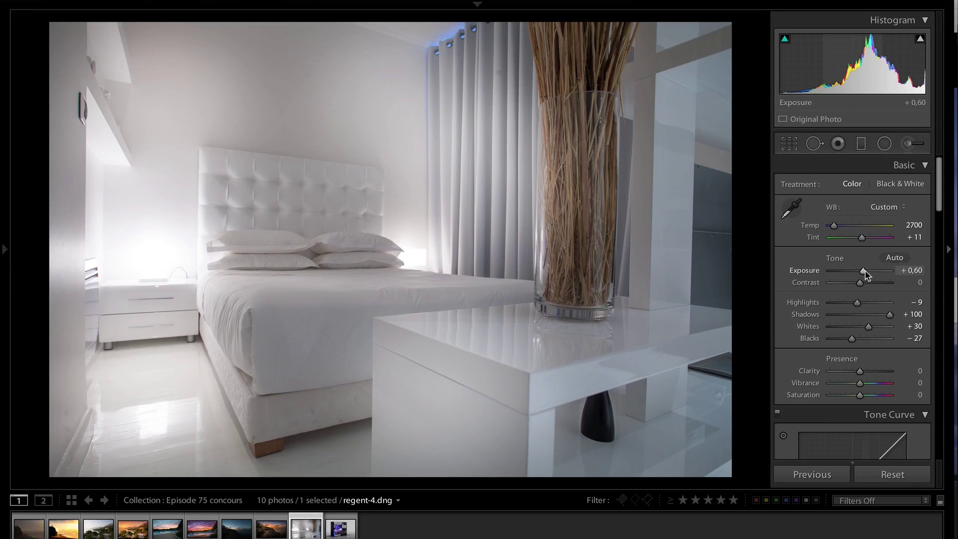
Step: Raise the bedroom photo's overall Exposure to +0.70
scroll(866, 275, "up", 1)
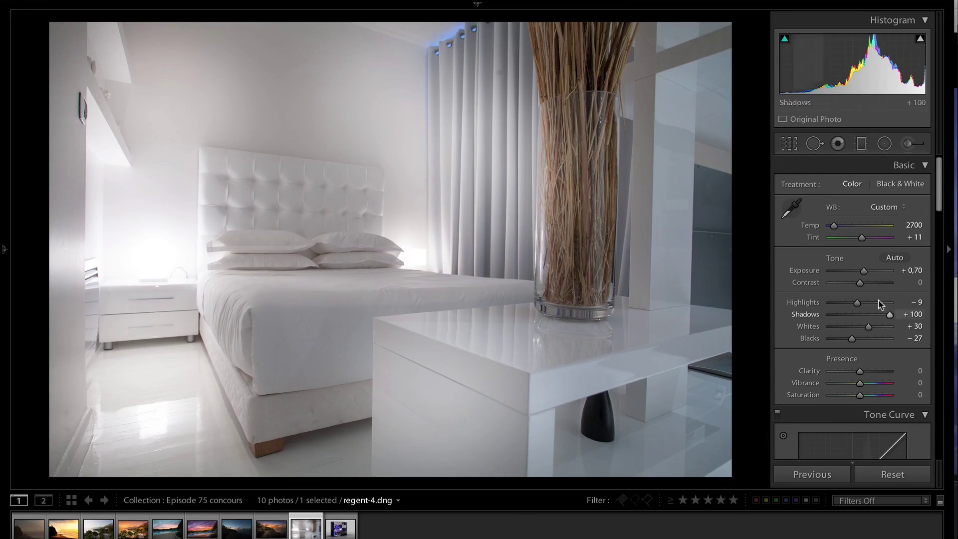
Step: Set the noise reduction Luminance to 39 and the sharpening Amount to 63 while checking the table and bed at full size
left_click_drag(940, 213, 916, 398)
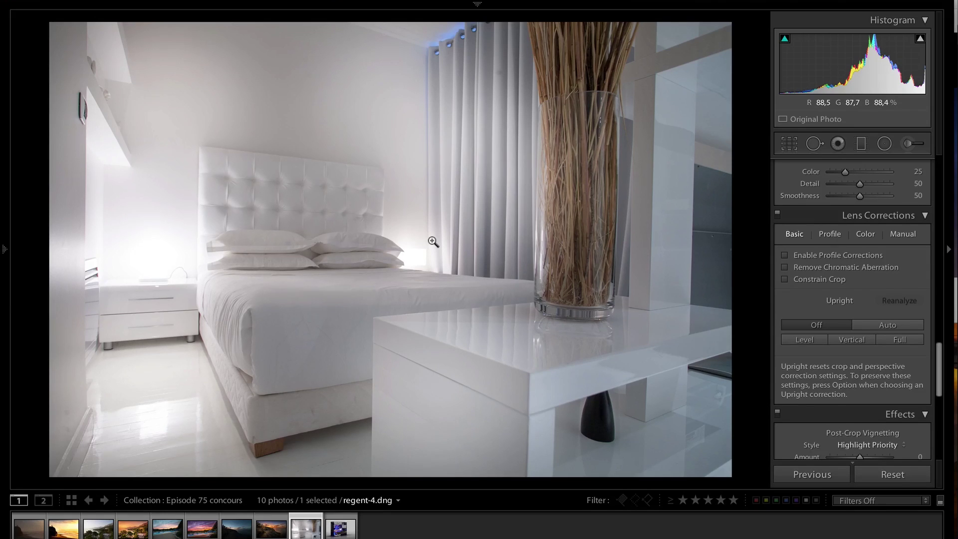
left_click(454, 400)
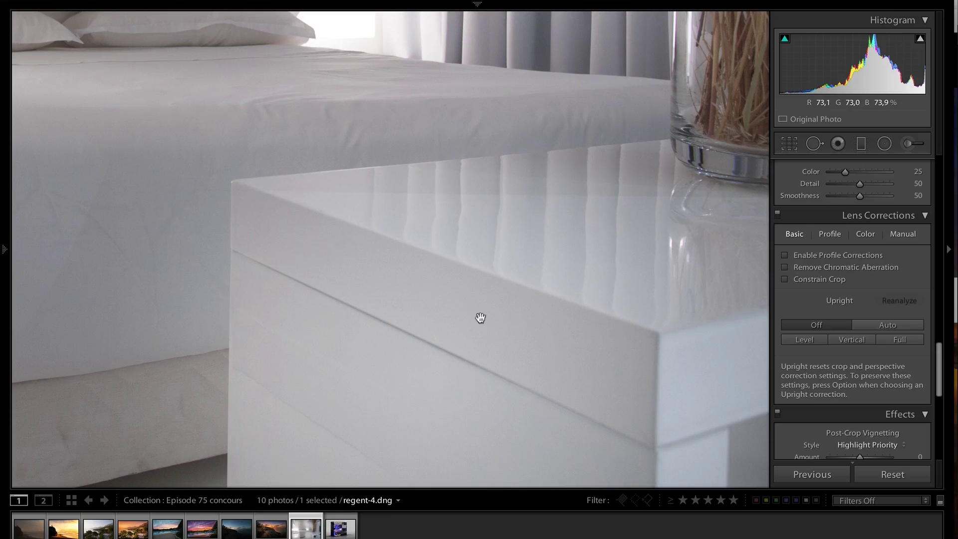
left_click_drag(310, 231, 360, 276)
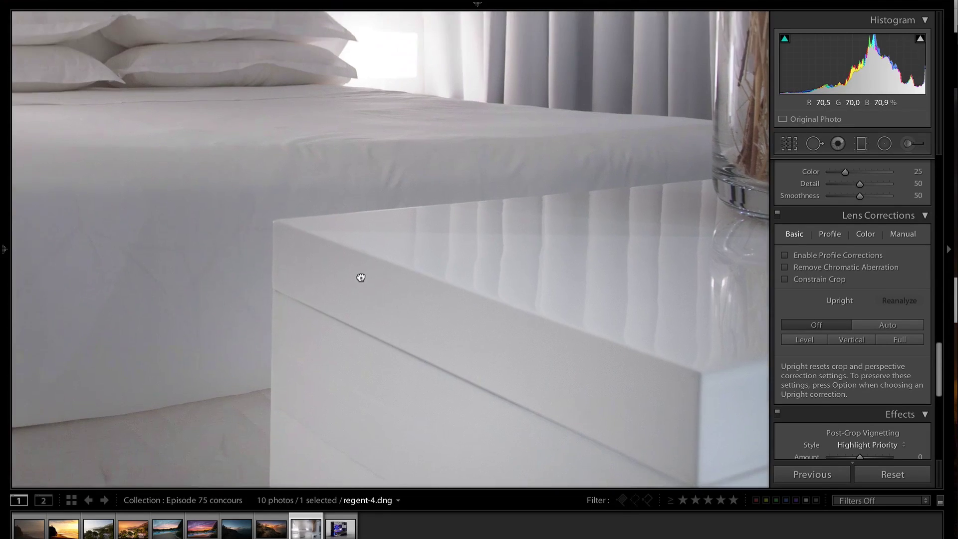
left_click_drag(941, 356, 942, 319)
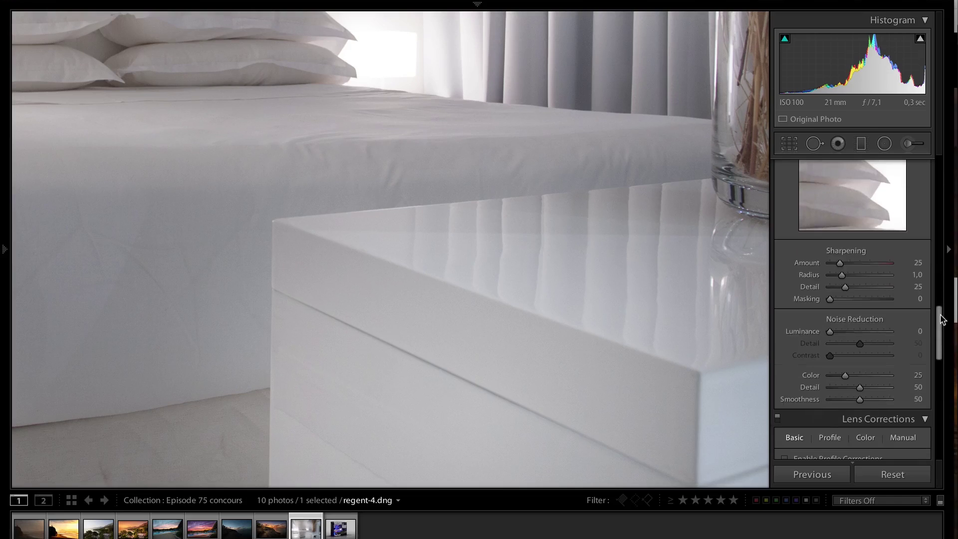
left_click_drag(831, 331, 840, 331)
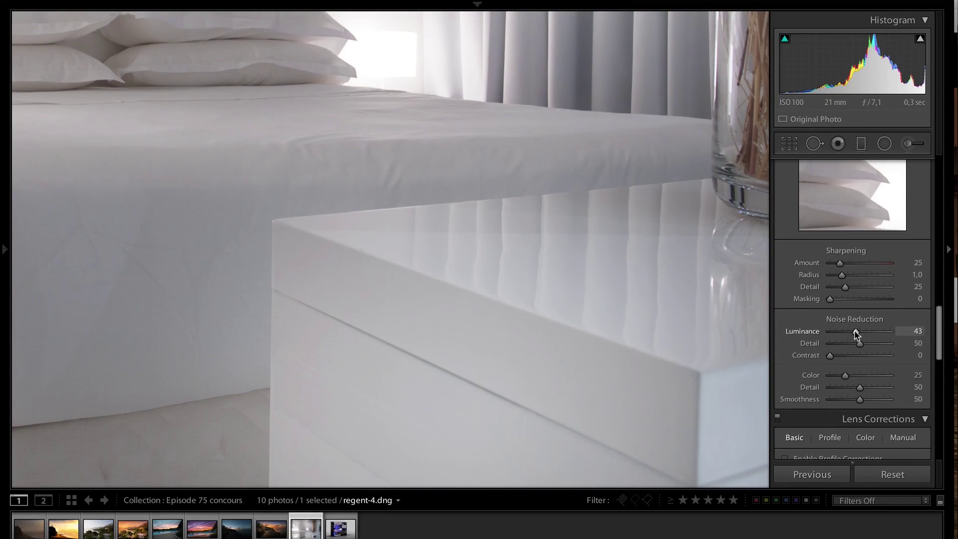
mouse_move(840, 263)
left_mouse_down()
mouse_move(867, 265)
mouse_move(856, 264)
left_mouse_up()
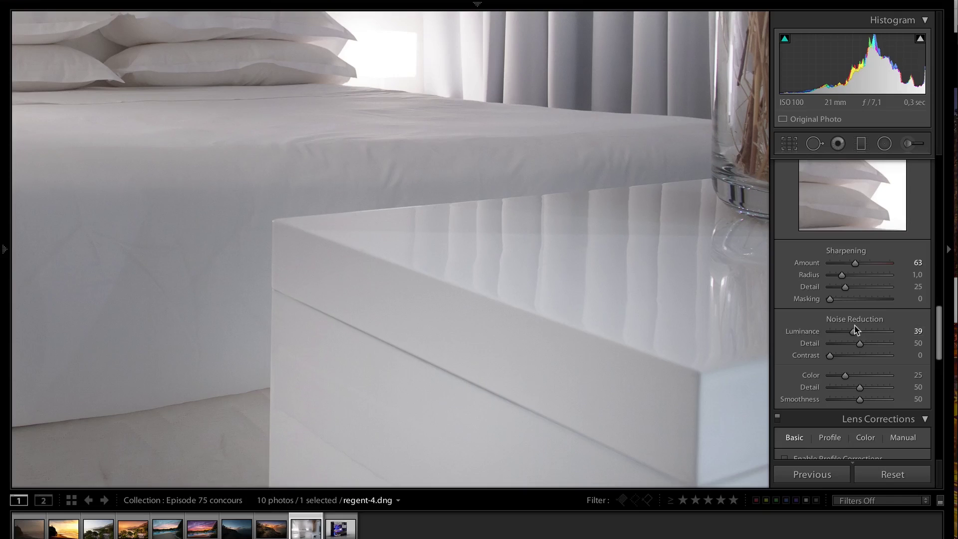
left_click(274, 277)
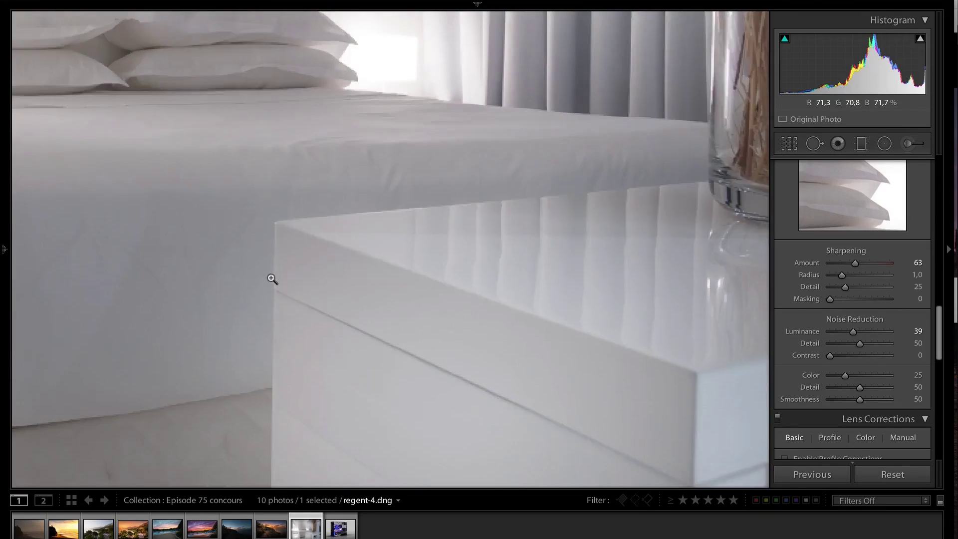
Step: Enable profile corrections and chromatic aberration removal, and apply the Auto Upright correction
left_click_drag(942, 329, 940, 352)
left_click(824, 325)
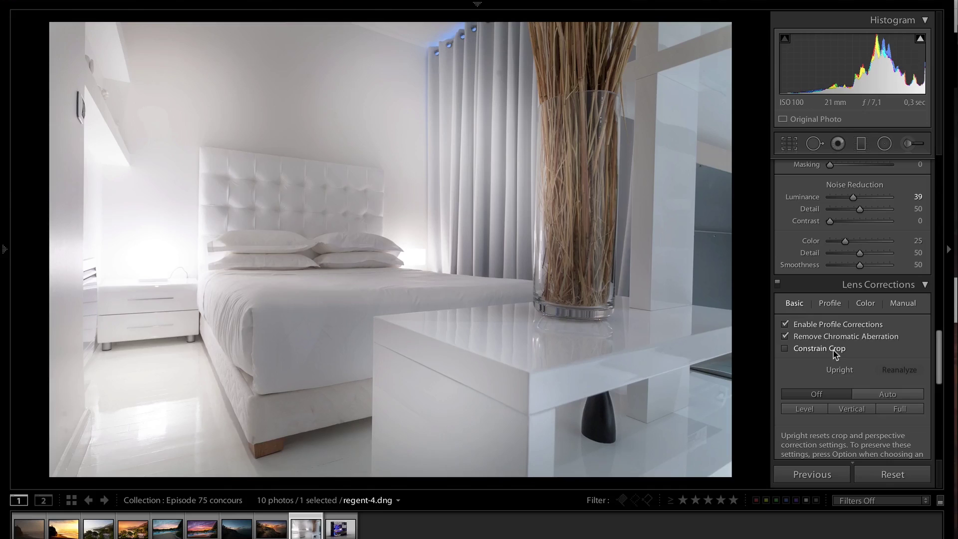
left_click(898, 396)
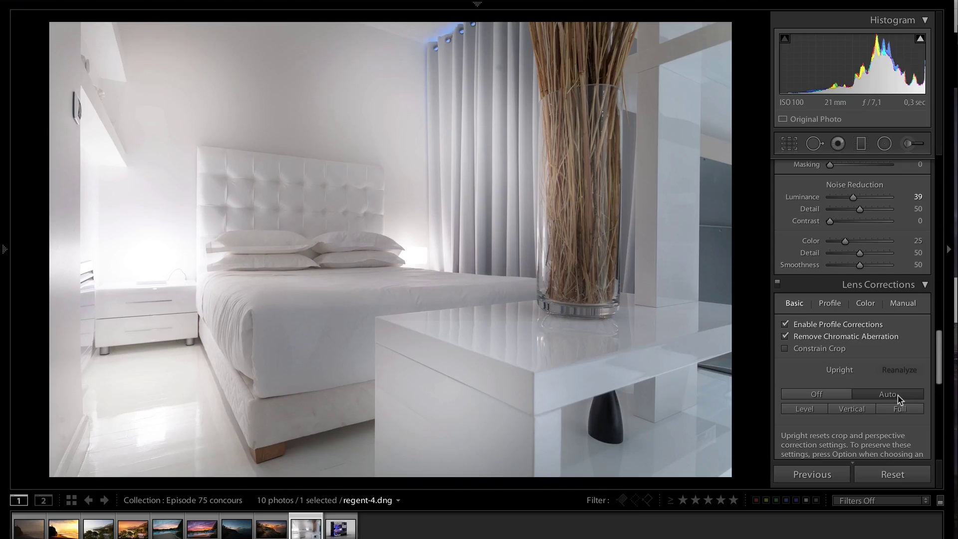
Step: Crop a strip off the top of the photo to remove the curtain rings
left_click(790, 144)
left_click_drag(387, 21, 388, 38)
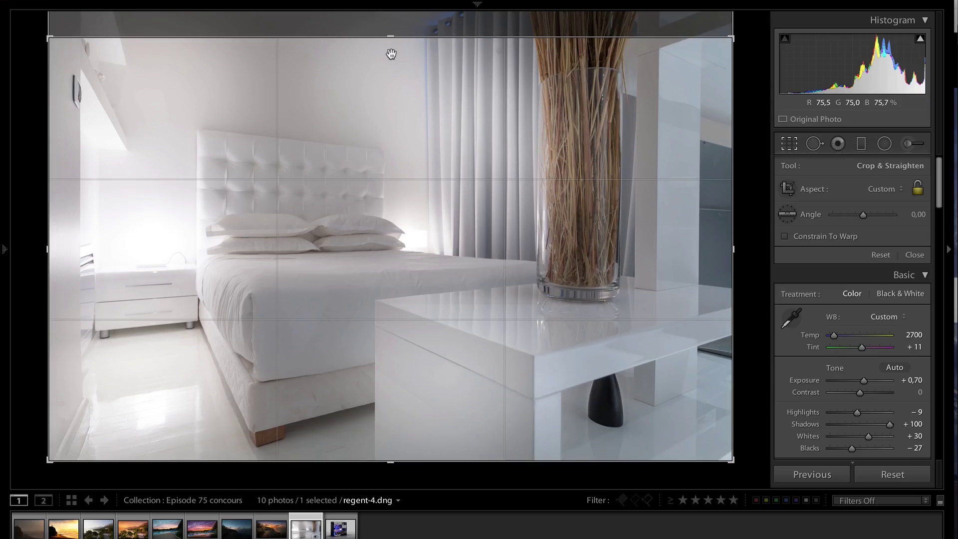
key("Return")
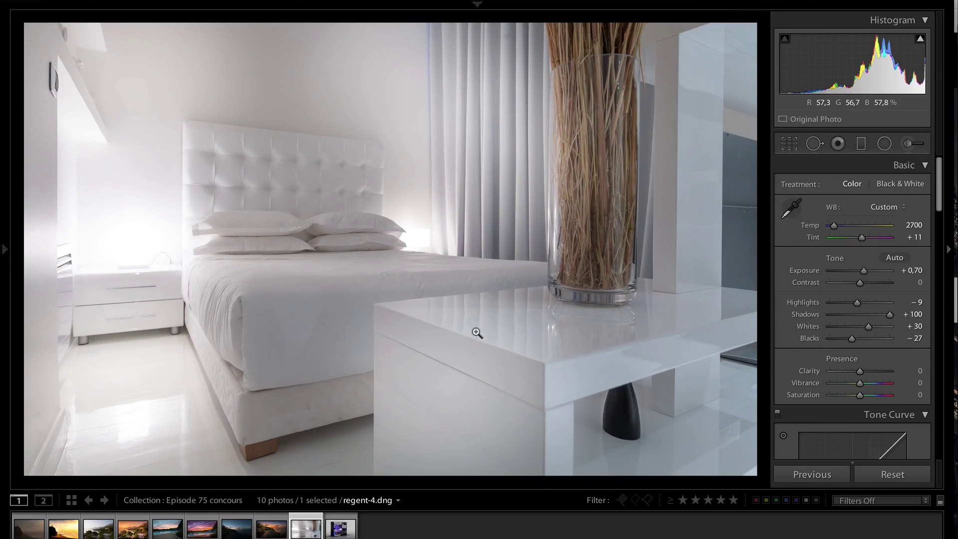
Step: Compare the edit with its before version, then reset the photo to view the original and undo the reset
key("alt")
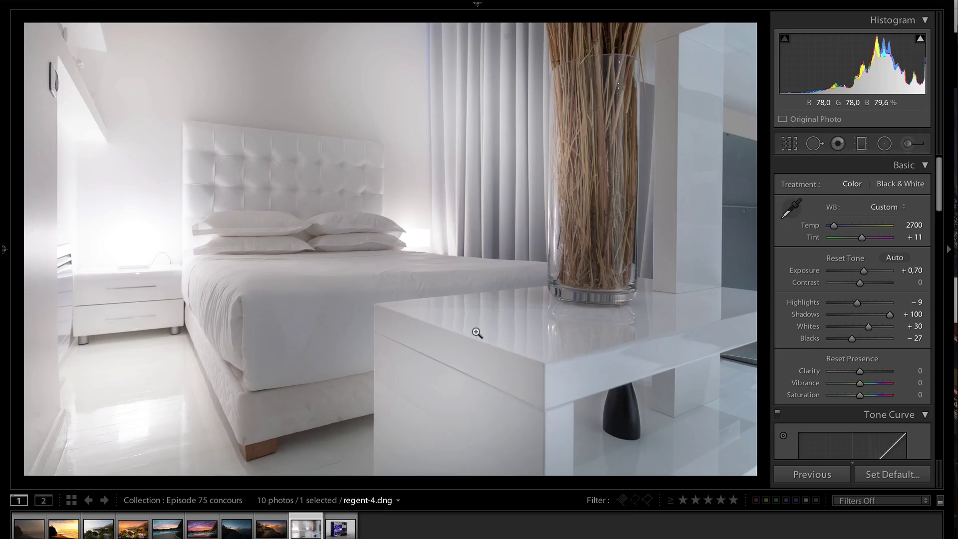
key("backslash")
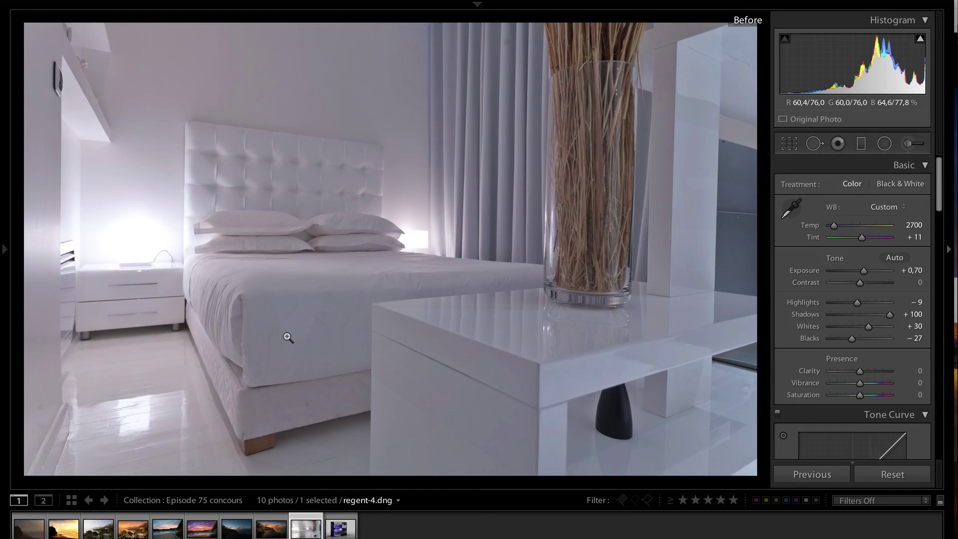
key("backslash")
left_click(893, 475)
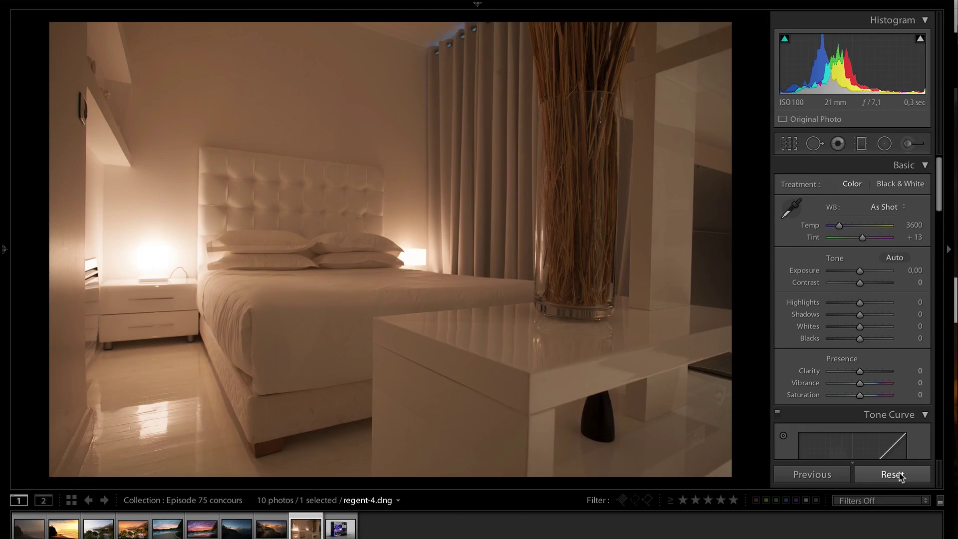
key("ctrl+z")
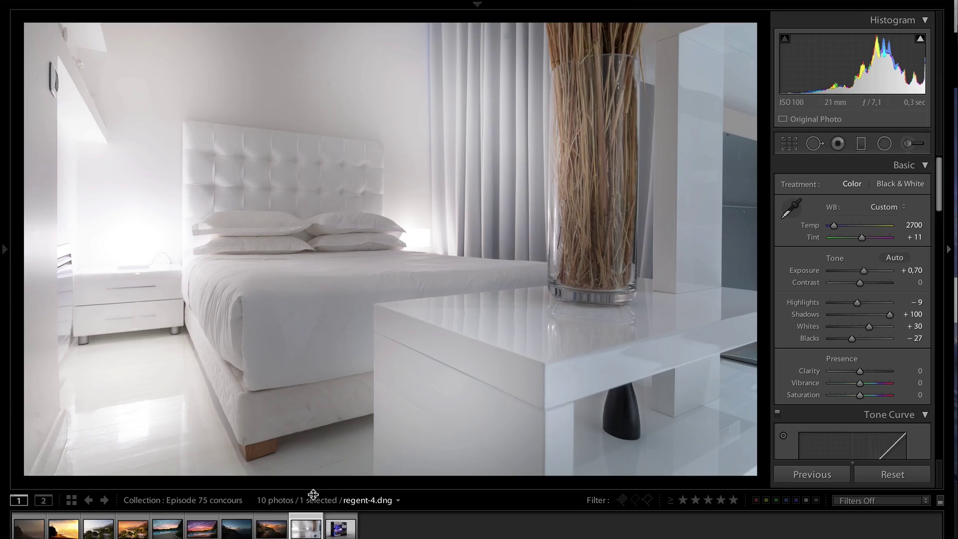
Step: Open the edited photo regent-4.dng in Adobe Photoshop CC and collapse the Actions panel
right_click(308, 534)
mouse_move(331, 282)
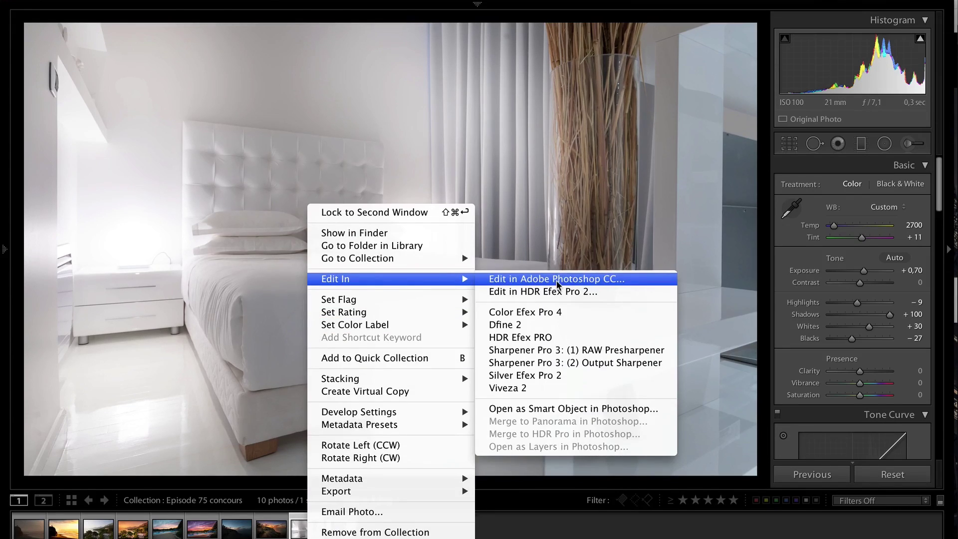
left_click(556, 280)
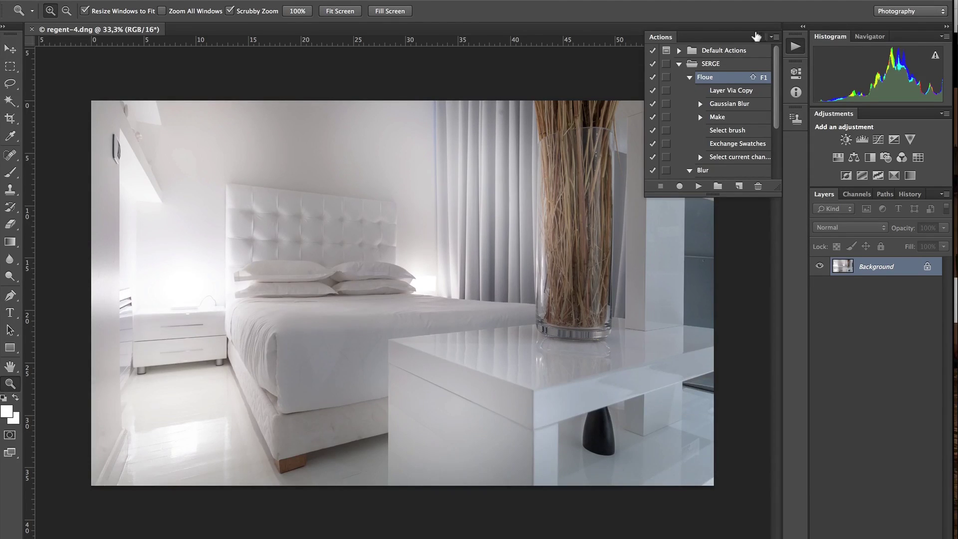
left_click(757, 36)
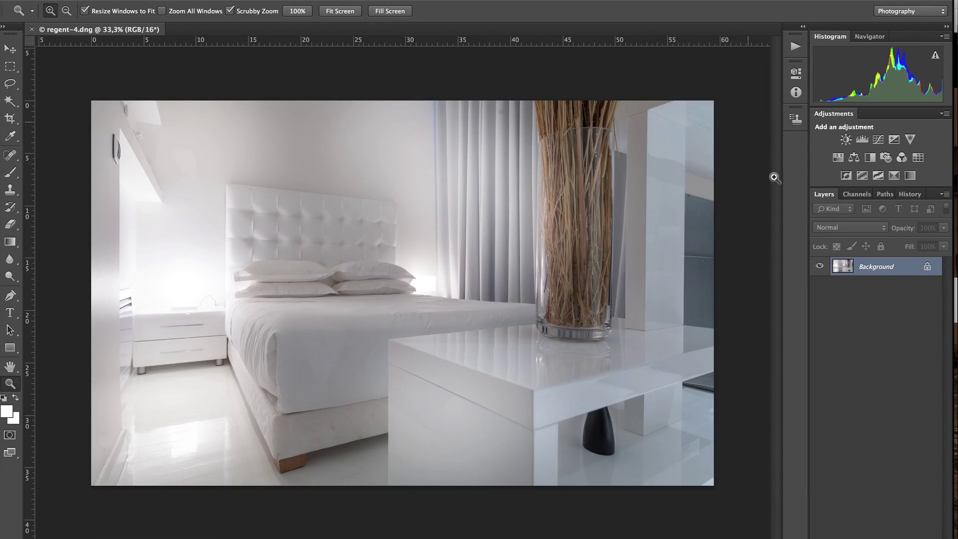
Step: Duplicate the Background layer and apply a Gaussian Blur with a 16.2-pixel radius to the copy
left_click(255, 336)
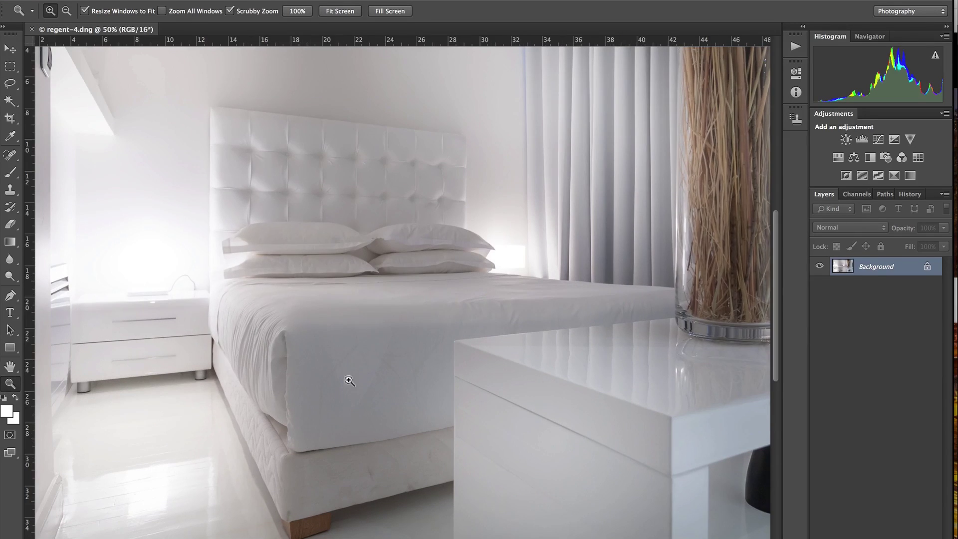
left_click(318, 356, "alt")
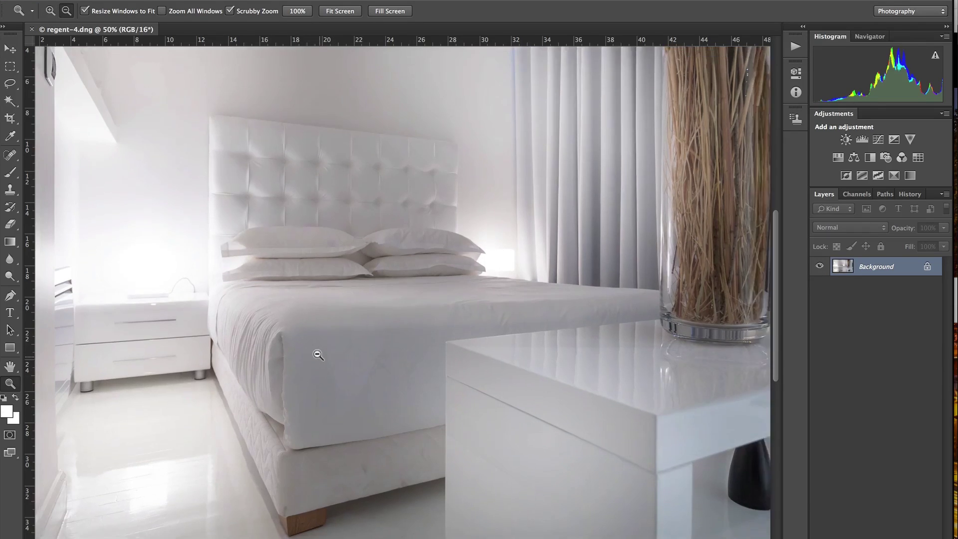
left_click_drag(875, 269, 886, 532)
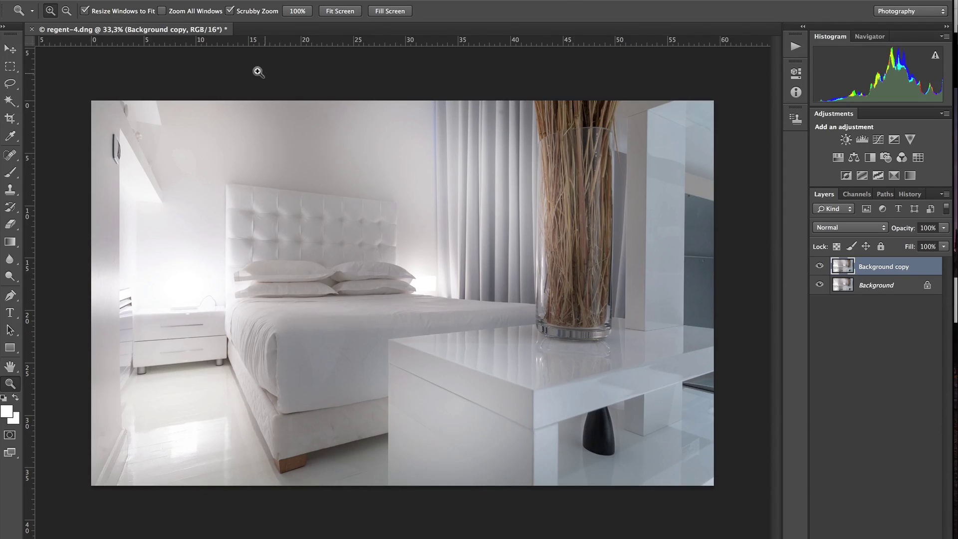
left_click(312, 0)
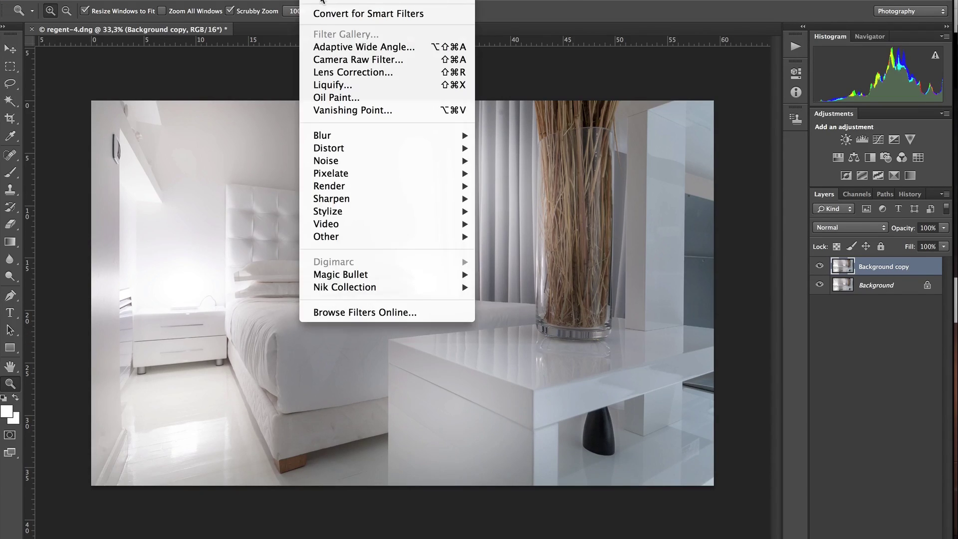
mouse_move(331, 139)
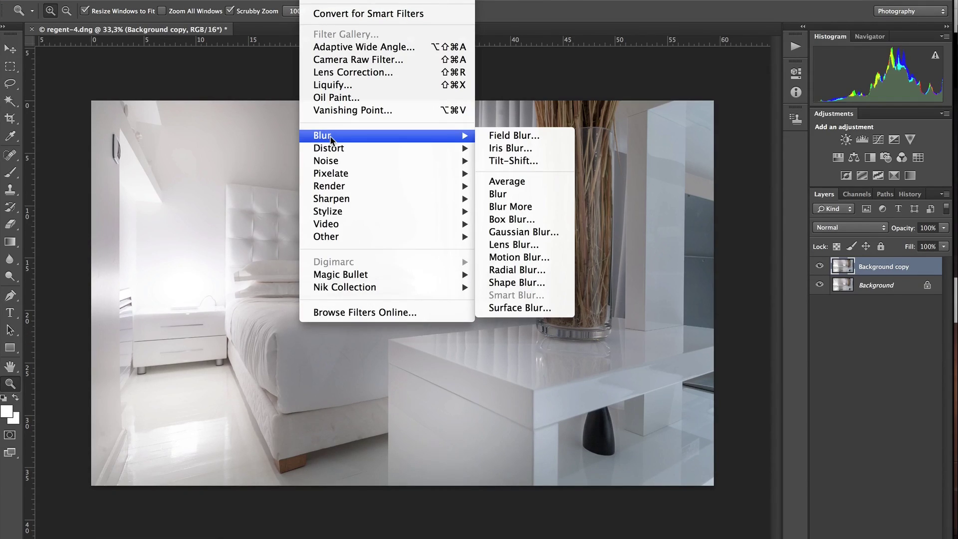
left_click(501, 231)
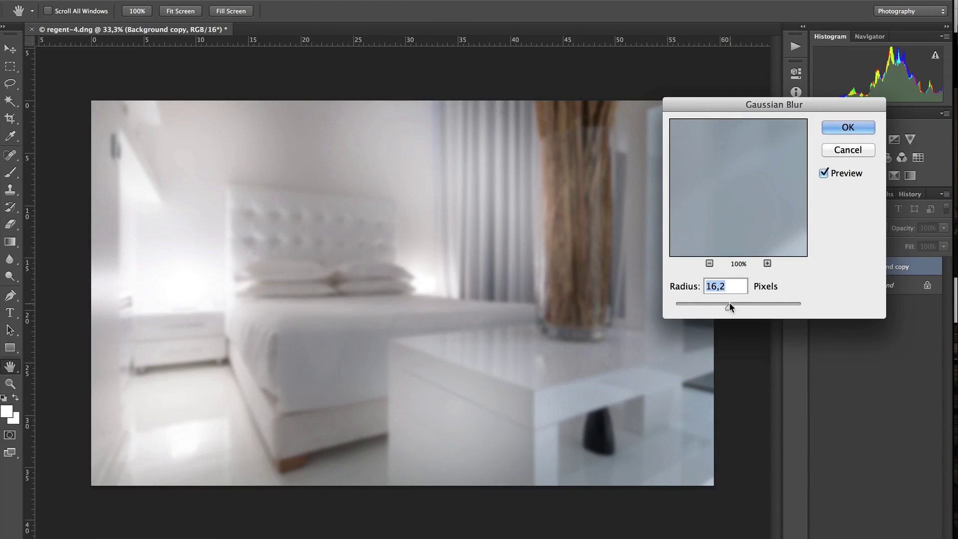
left_click(852, 126)
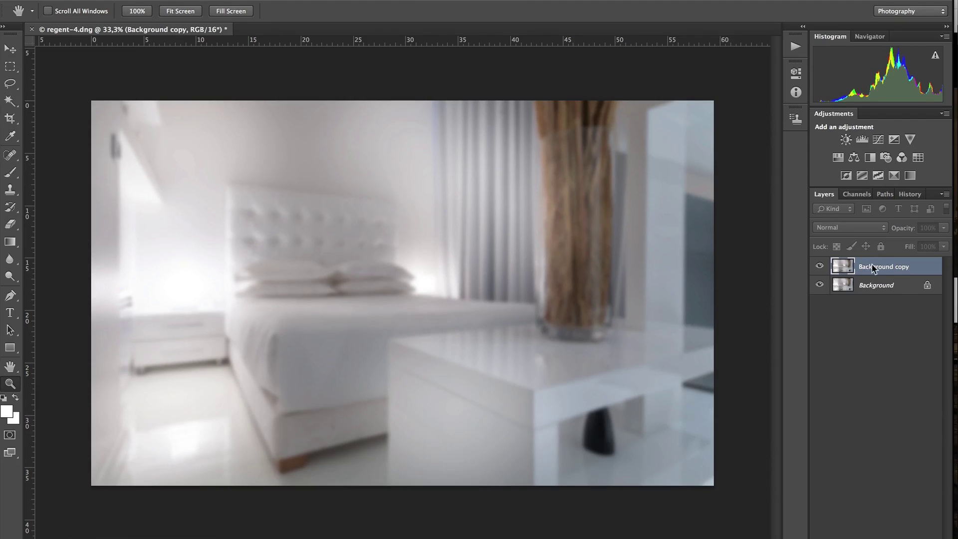
Step: Hide the blurred copy with a black layer mask and paint white over the creased bedspread, using a 310-pixel brush at 82% opacity
key("alt")
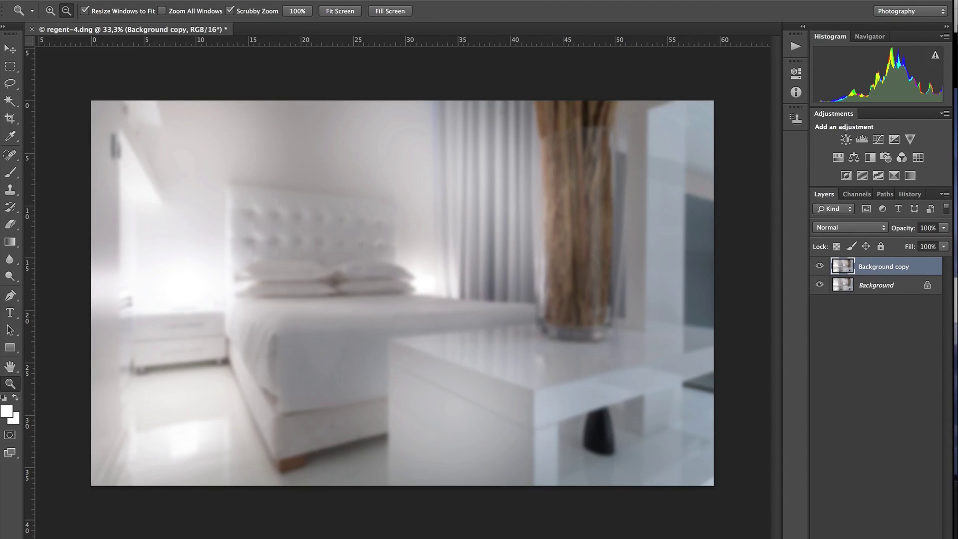
left_click(885, 434, "alt")
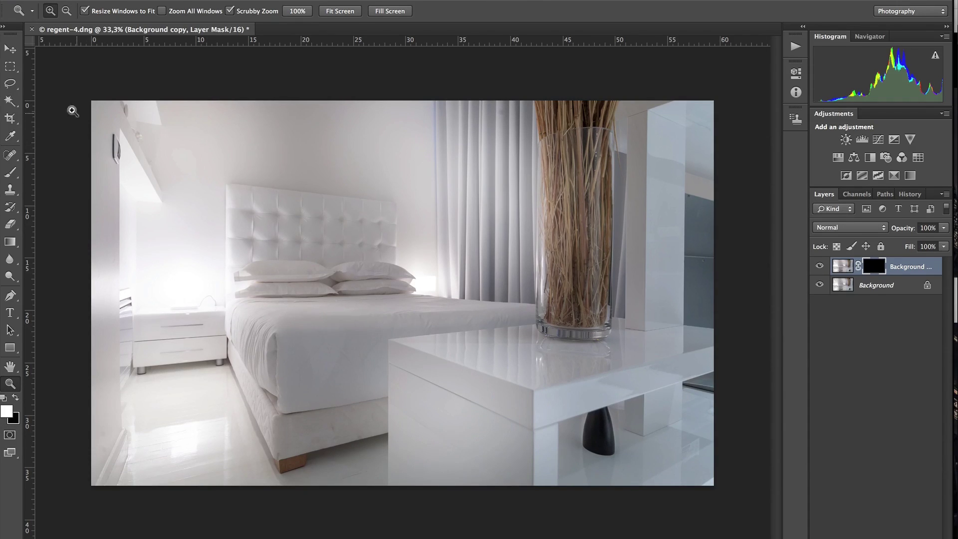
left_click(269, 339)
key("b")
left_click_drag(259, 345, 286, 346)
mouse_move(220, 331)
left_mouse_down()
mouse_move(232, 310)
mouse_move(245, 356)
mouse_move(263, 314)
mouse_move(244, 347)
mouse_move(230, 325)
mouse_move(253, 370)
left_mouse_up()
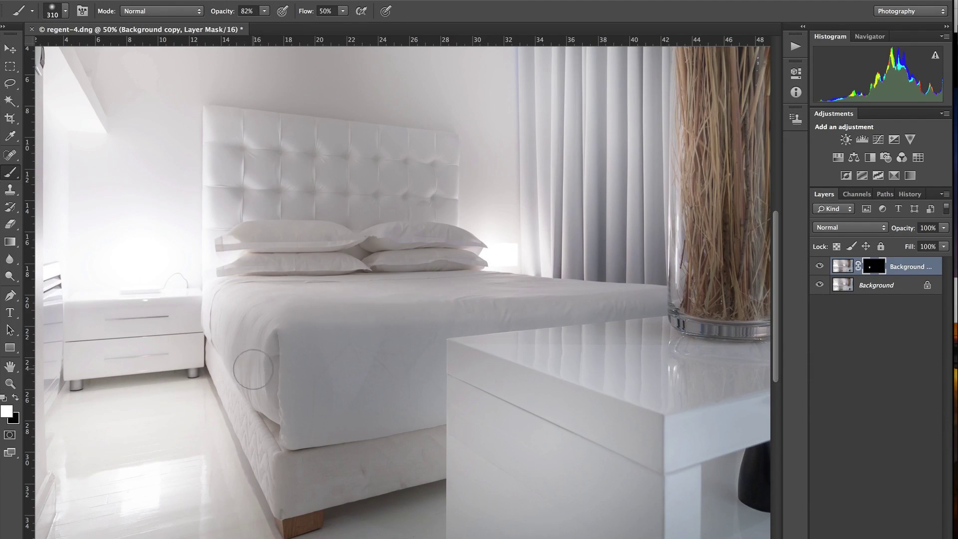
mouse_move(250, 325)
left_mouse_down()
mouse_move(264, 328)
mouse_move(299, 407)
mouse_move(376, 343)
mouse_move(458, 316)
mouse_move(389, 302)
mouse_move(584, 302)
mouse_move(282, 297)
mouse_move(231, 306)
mouse_move(246, 373)
mouse_move(339, 343)
left_mouse_up()
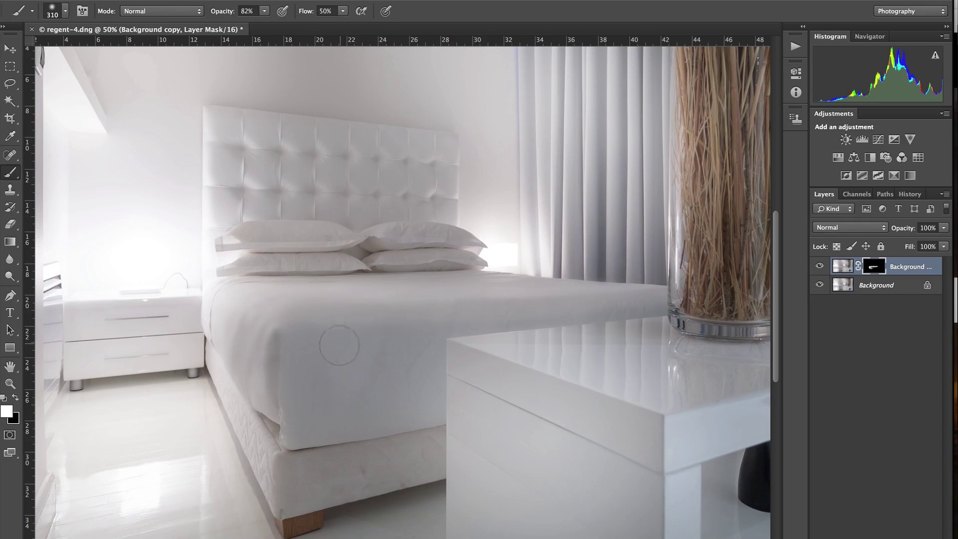
Step: Paint white on the mask over the pillows to smooth their creases, using a 145-pixel brush
key("z")
left_click(297, 247)
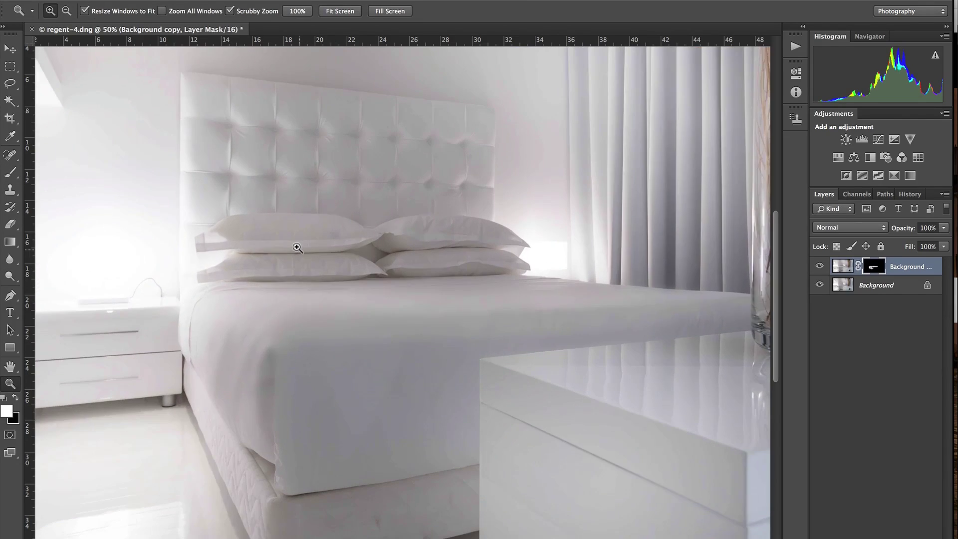
left_click(297, 248)
left_click(295, 241)
key("b")
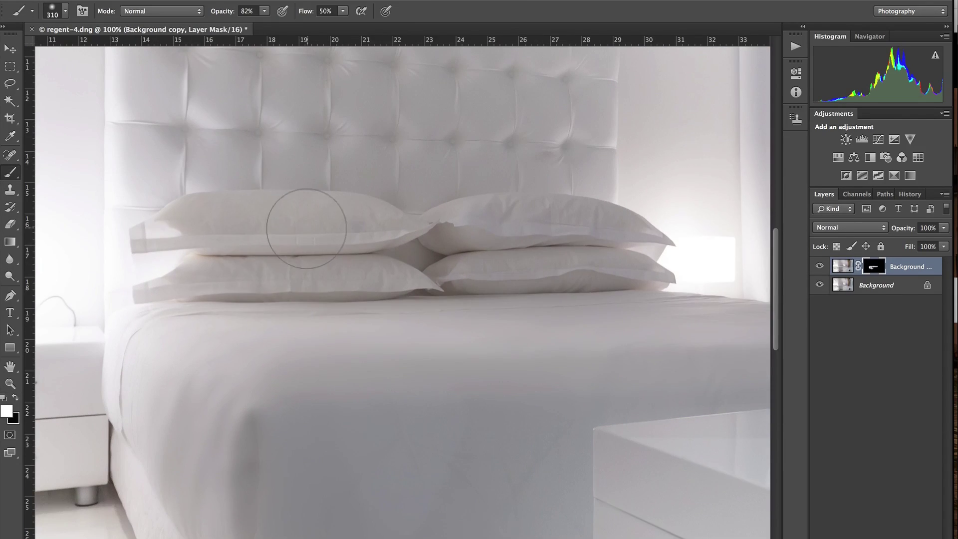
mouse_move(310, 225)
left_mouse_down()
mouse_move(269, 232)
mouse_move(219, 225)
left_mouse_up()
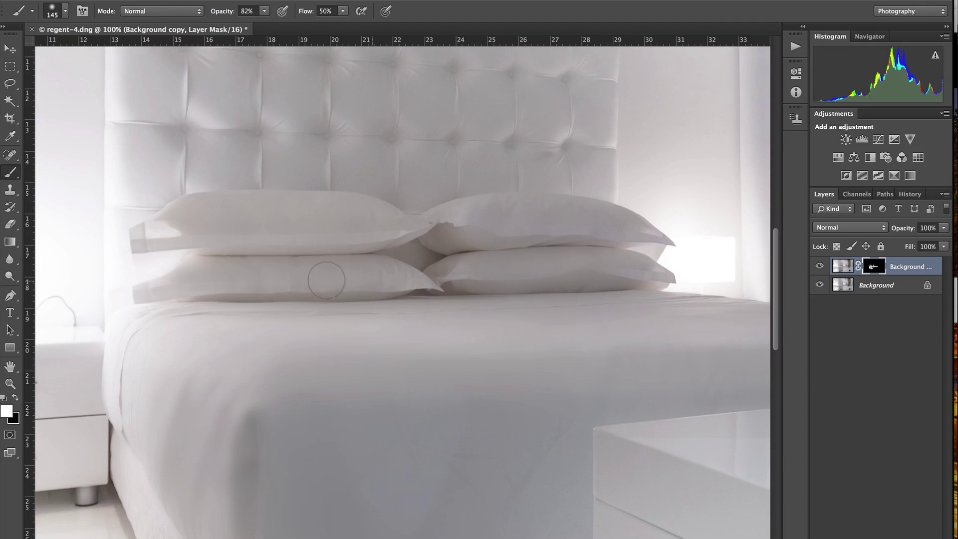
Step: Paint white on the mask over the hanging folds of the bedspread and the bed base near its wooden foot
key("space")
left_click_drag(300, 362, 314, 348)
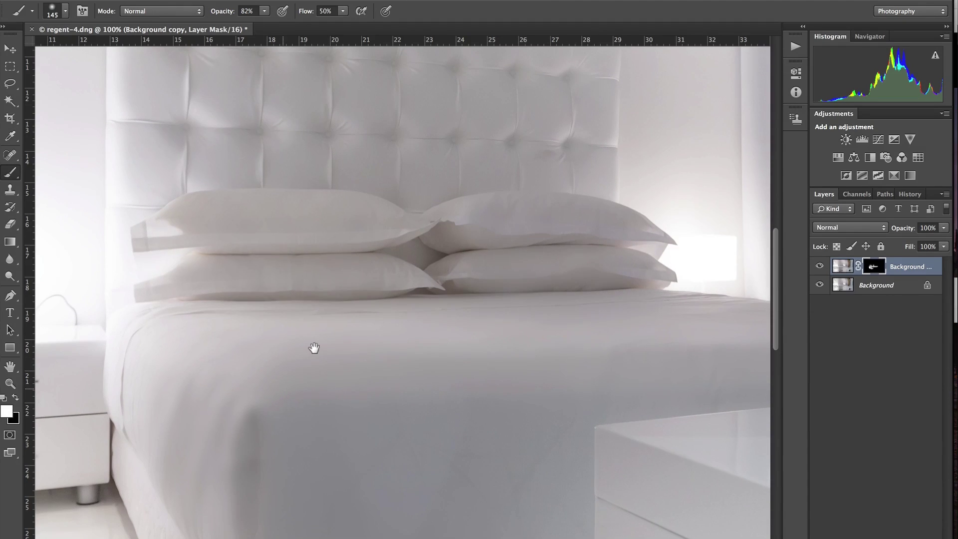
mouse_move(258, 399)
left_mouse_down()
mouse_move(316, 355)
mouse_move(364, 288)
left_mouse_up()
mouse_move(347, 147)
left_mouse_down()
mouse_move(351, 116)
mouse_move(449, 293)
mouse_move(381, 203)
mouse_move(454, 280)
mouse_move(419, 226)
mouse_move(450, 283)
mouse_move(423, 264)
mouse_move(396, 217)
mouse_move(440, 286)
mouse_move(454, 341)
mouse_move(458, 300)
mouse_move(467, 370)
left_mouse_up()
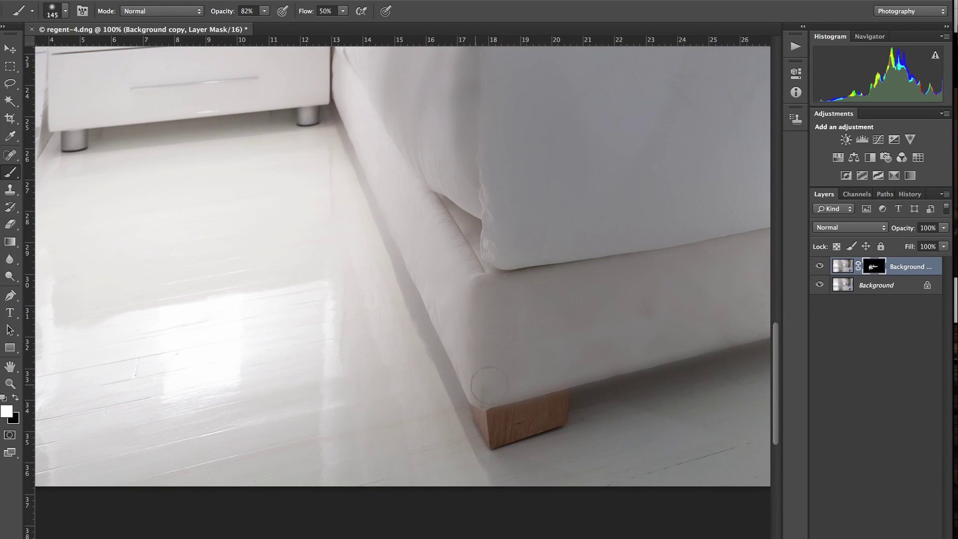
Step: Refine the blur mask around the bedspread's lower corner and the bed base, painting black to restore edges and white to smooth creases
key("x")
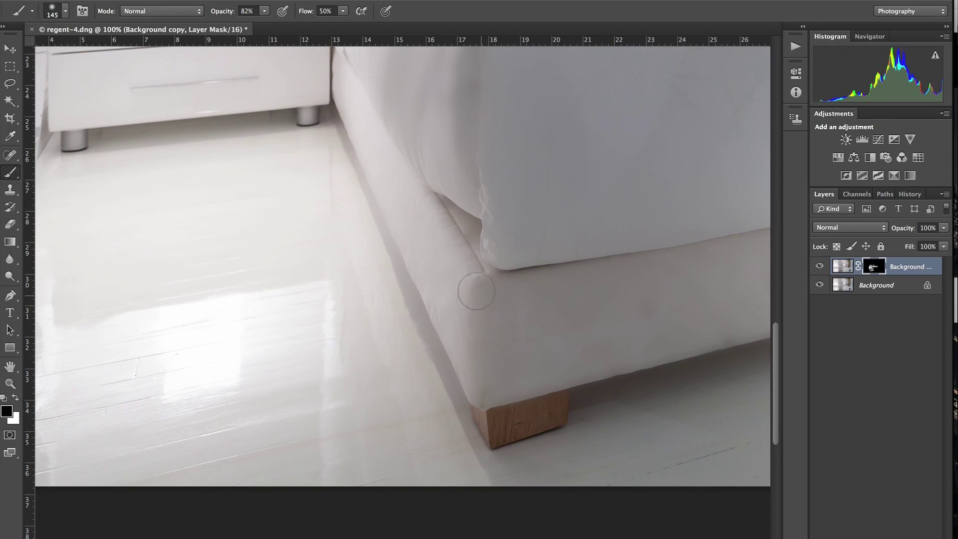
key("x")
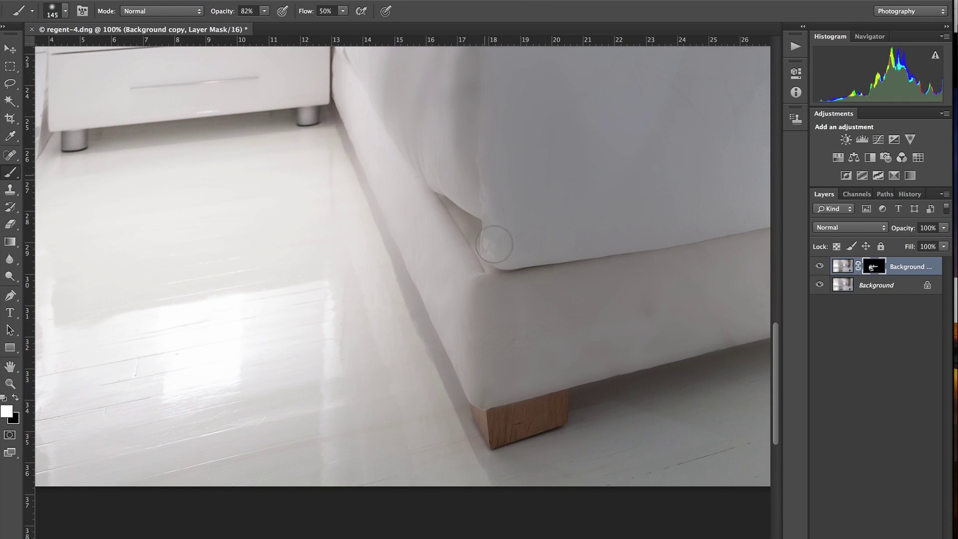
Step: Compare the whole photo with and without the masked blur layer by toggling the layer's visibility, leaving it visible
scroll(535, 177, "up", 10)
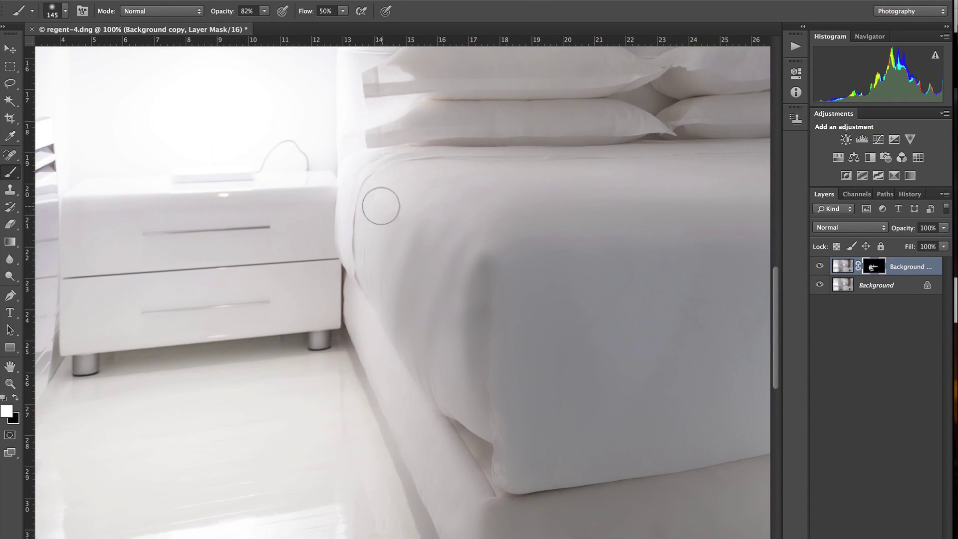
left_click(413, 231, "alt")
left_click(405, 253, "alt")
left_click(404, 253, "alt")
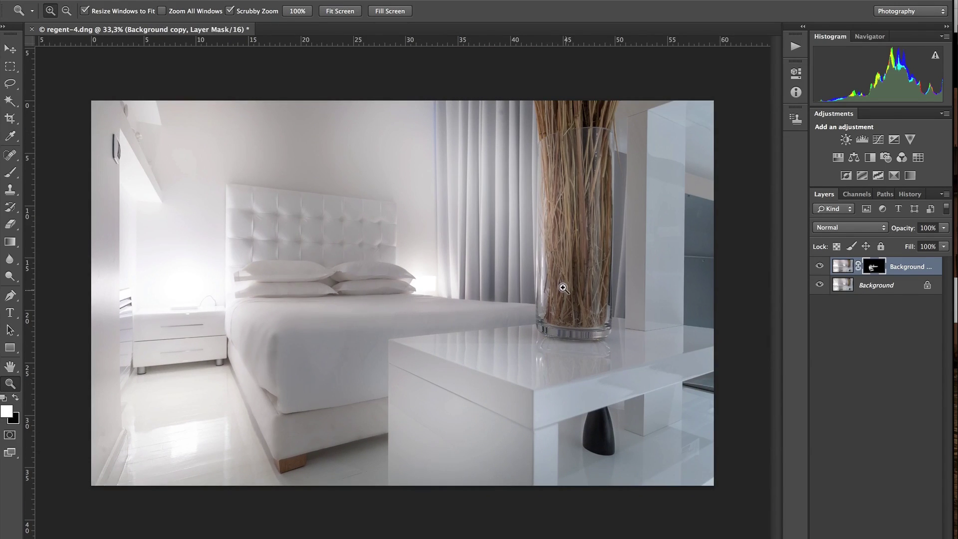
left_click(818, 266)
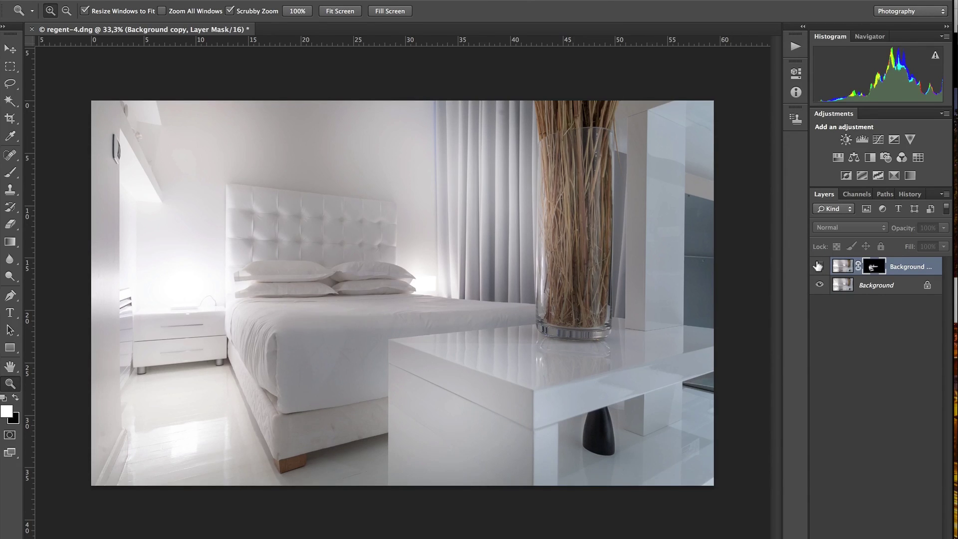
left_click(818, 266)
left_click(819, 267)
left_click(819, 266)
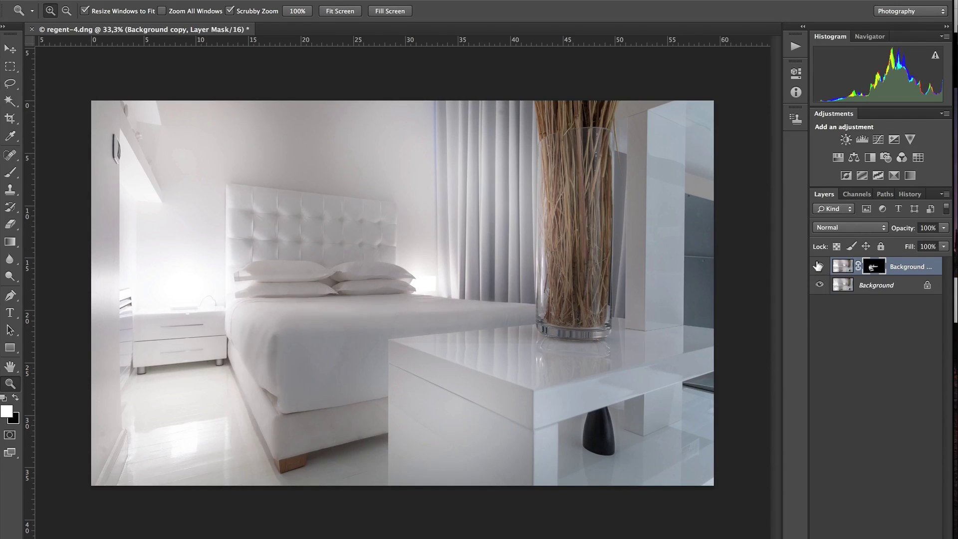
Step: Set the masked blur layer's opacity to 79% and close the photo, saving the changes
left_click_drag(900, 228, 886, 228)
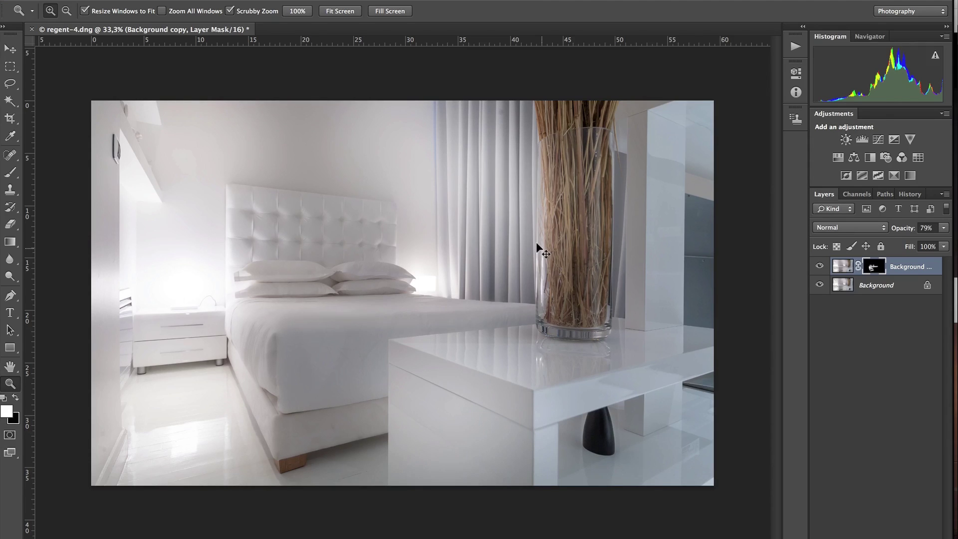
key("super+w")
left_click(576, 190)
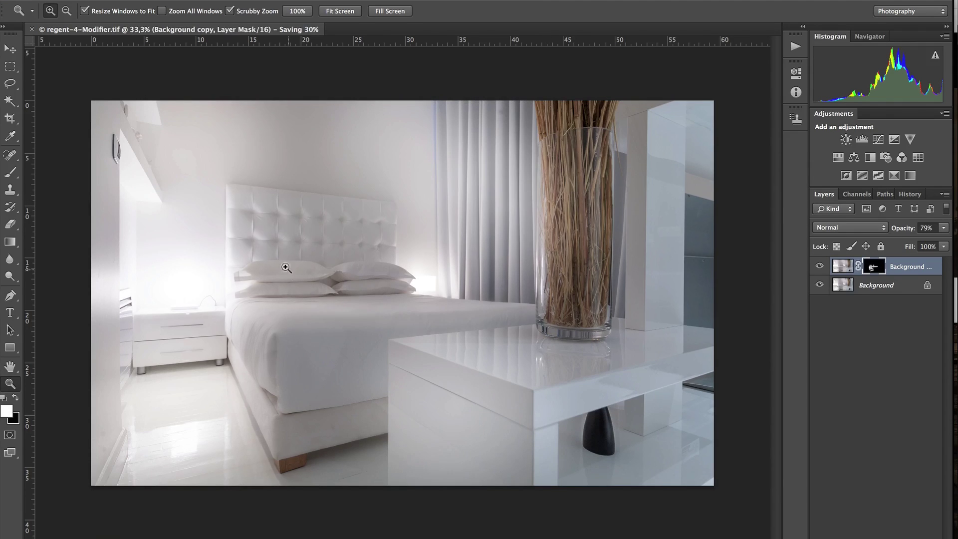
Step: Switch to Lightroom and reset all develop adjustments on the original regent-4.dng
key("super+Tab")
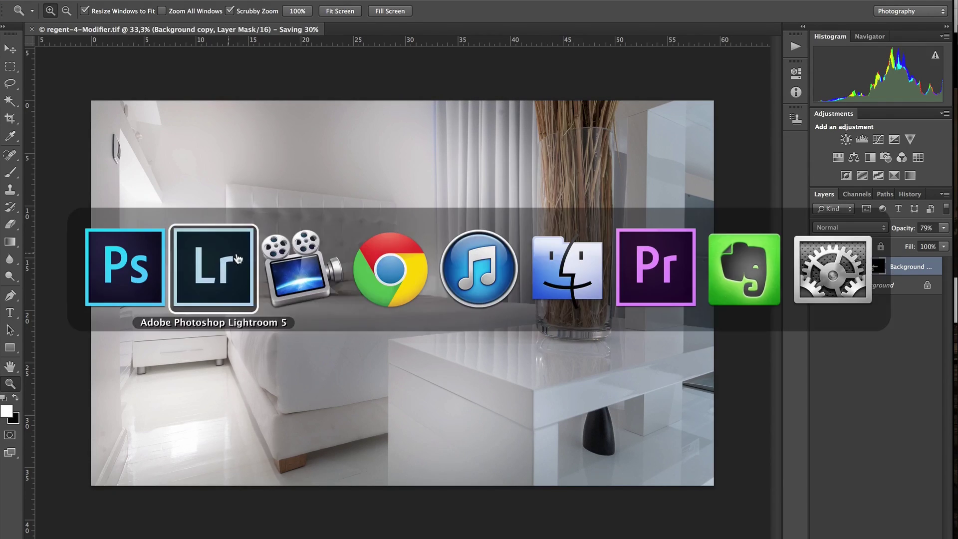
left_click(216, 272)
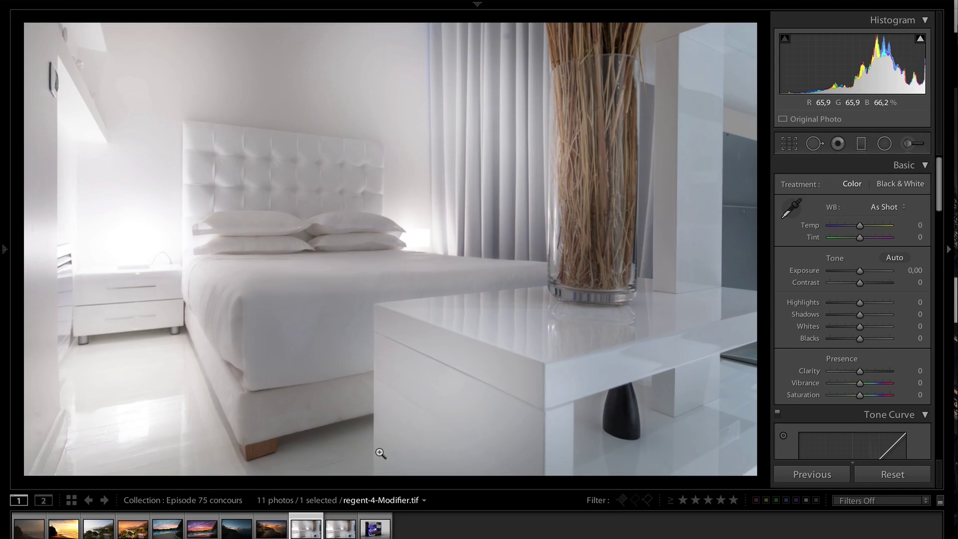
key("Right")
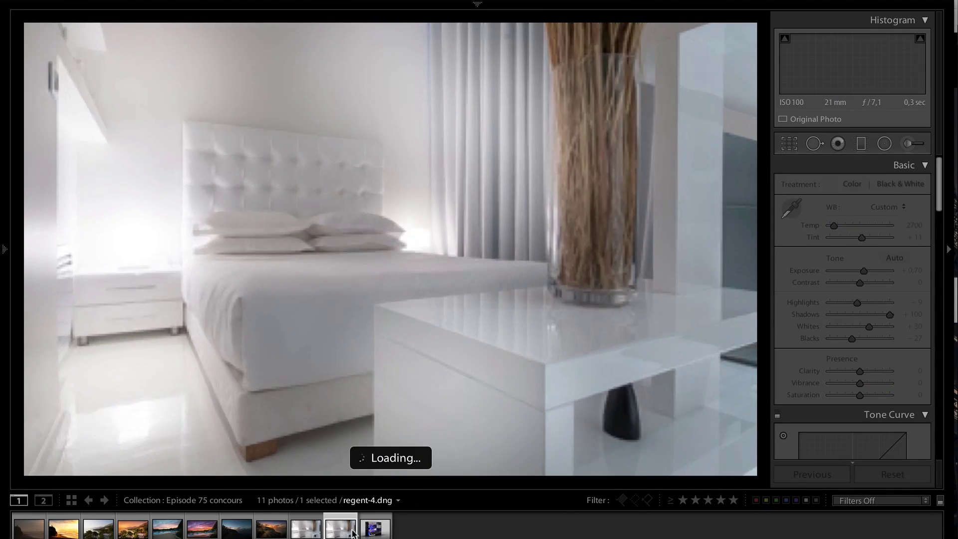
left_click(888, 476)
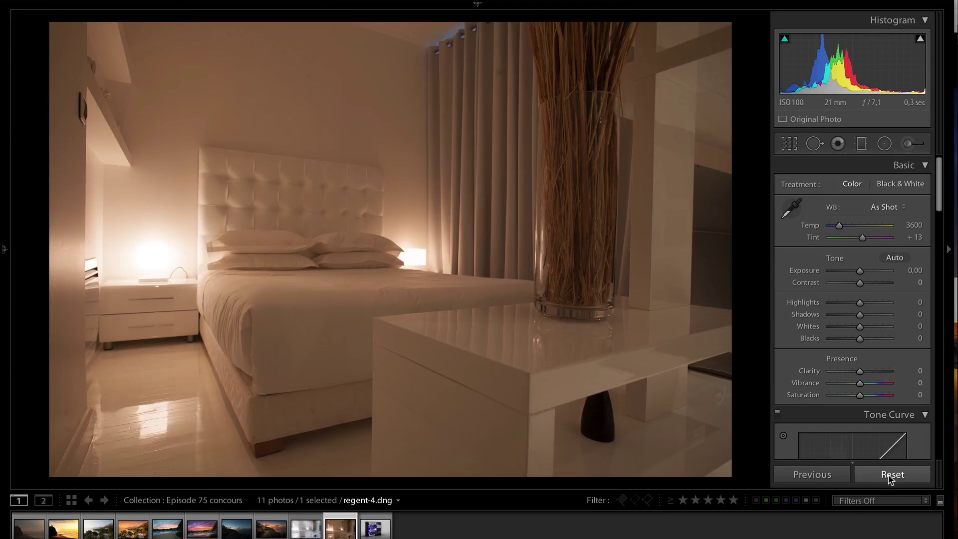
Step: View the retouched regent-4-Modifier.tif for comparison and the course box image Interior-Design-Photography-big.jpg
left_click(311, 528)
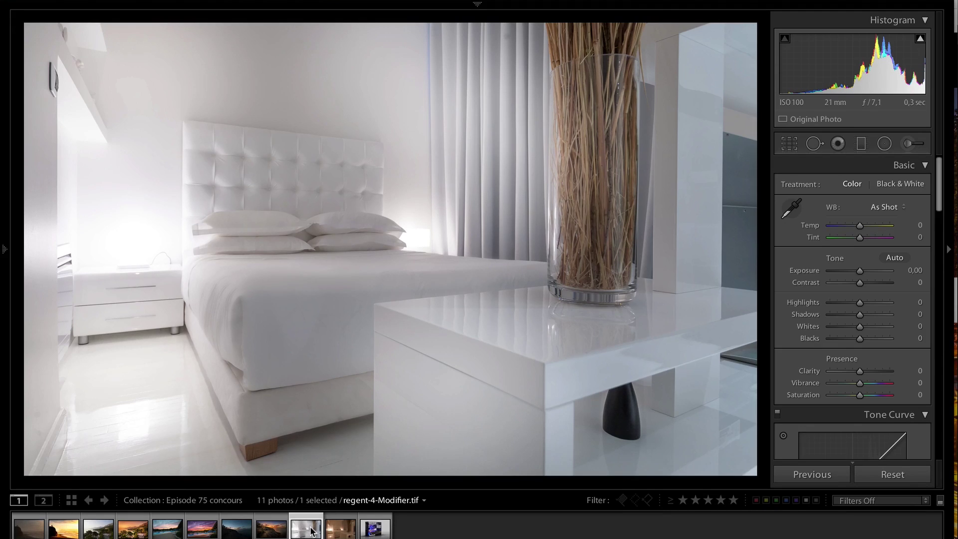
left_click(379, 532)
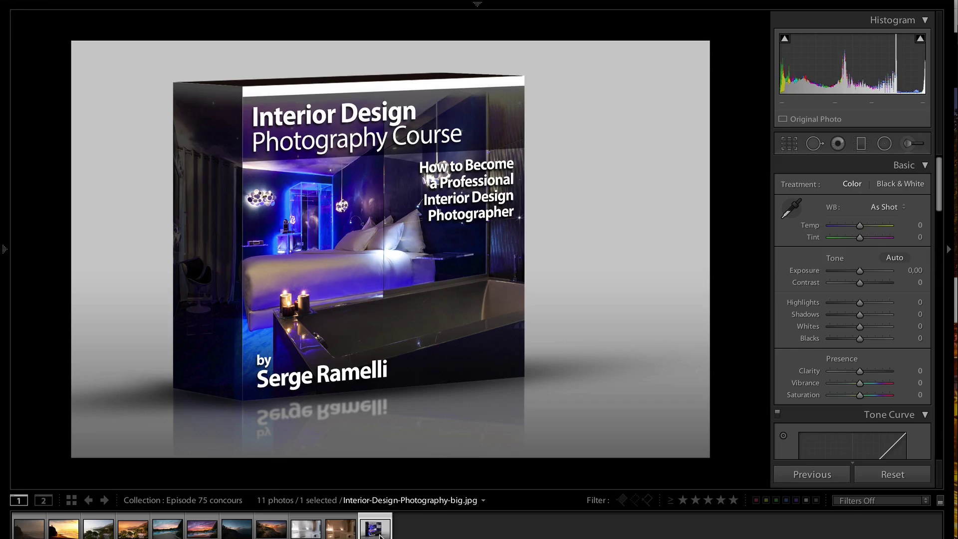